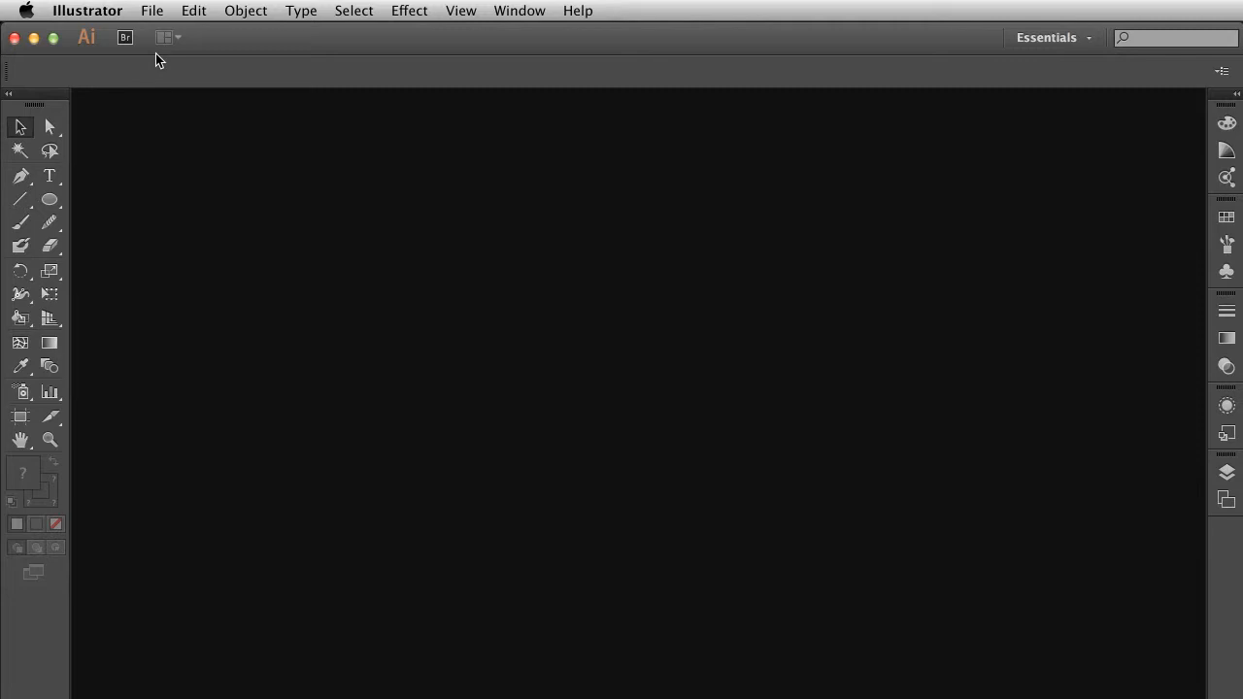
- Open the Flower.ai document from the Assets folder
click(155, 11)
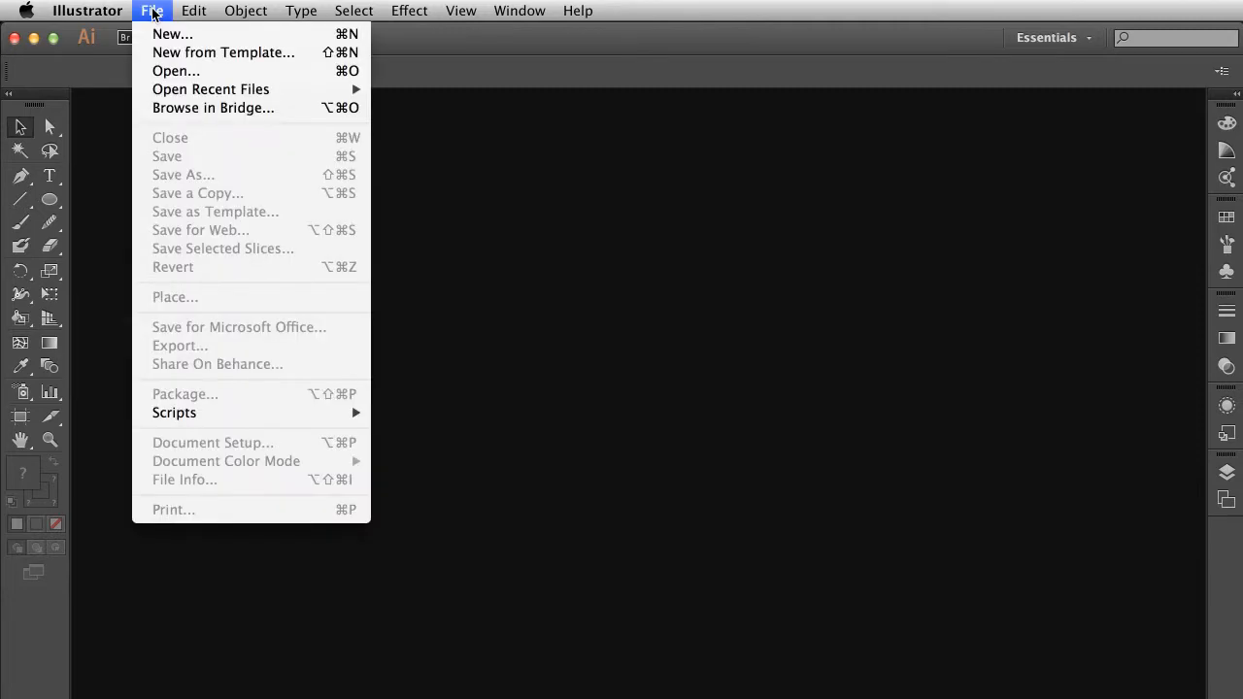
click(175, 71)
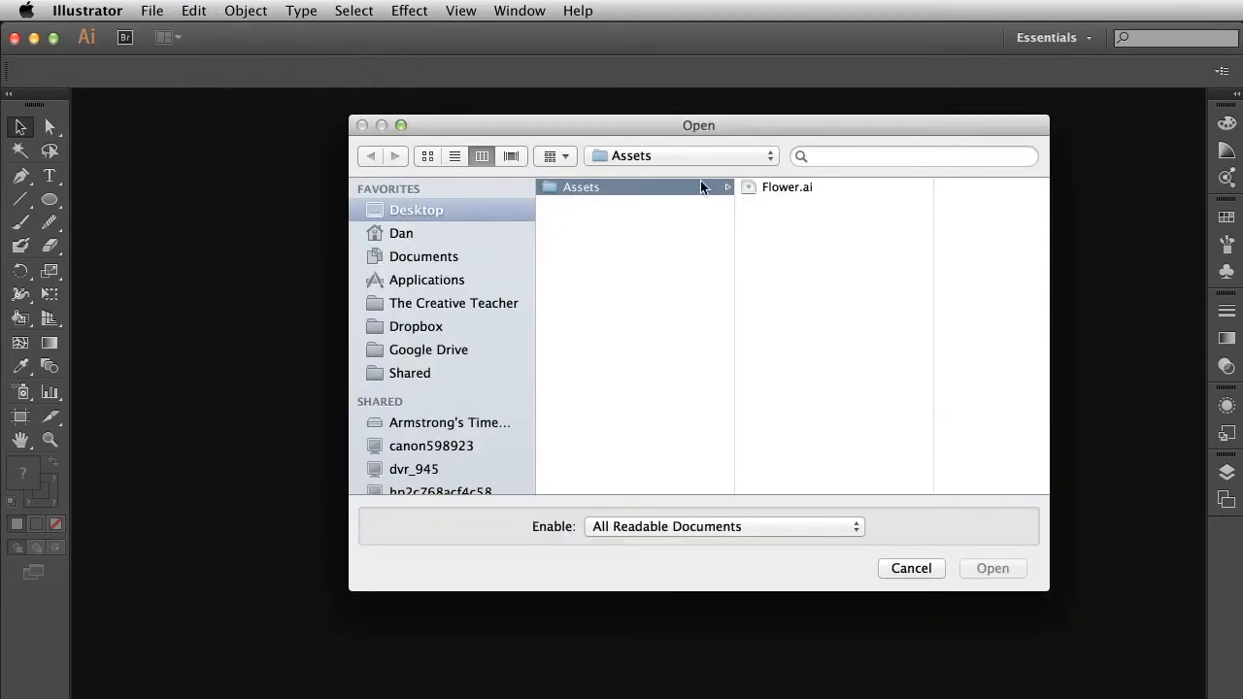
click(777, 188)
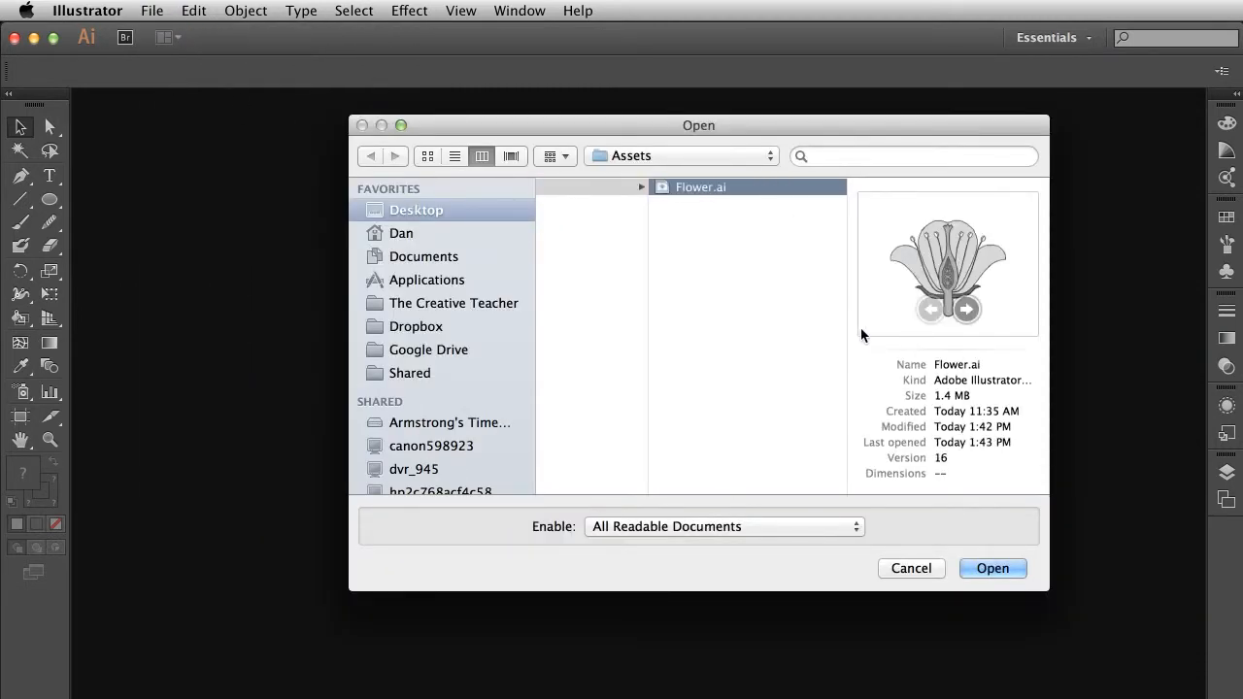
click(992, 569)
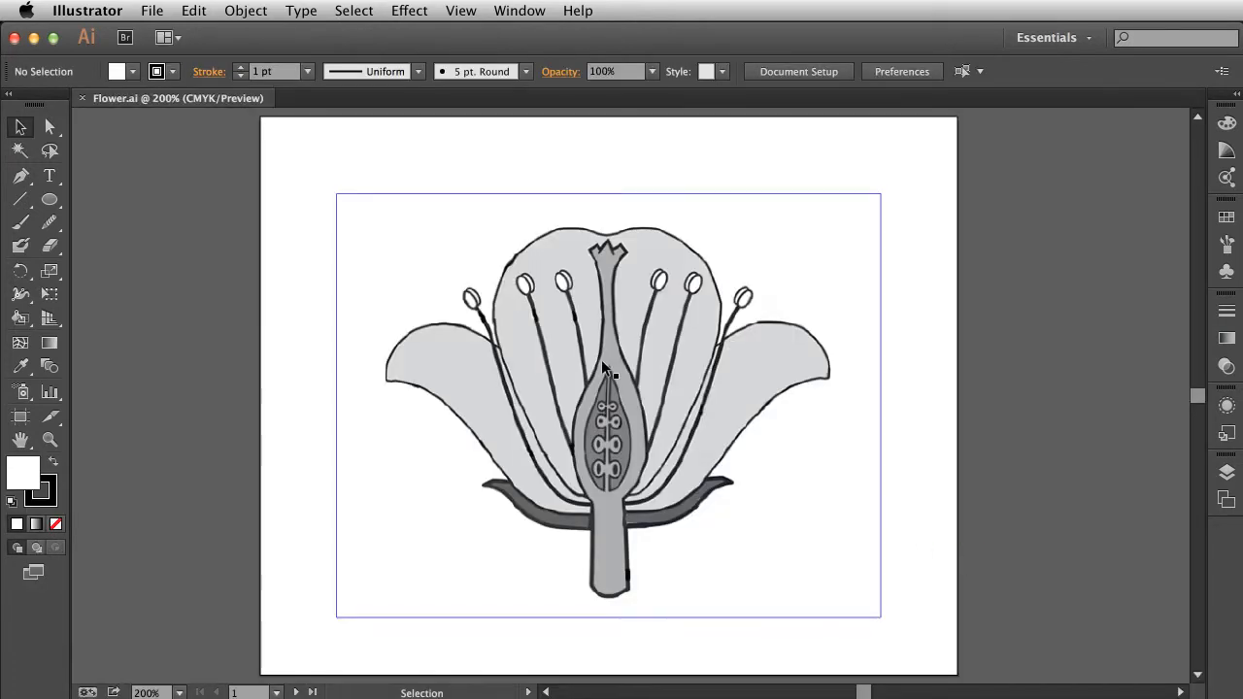
- Trace the embedded flower image with the 6 Colors preset and expand the tracing into editable paths
click(604, 367)
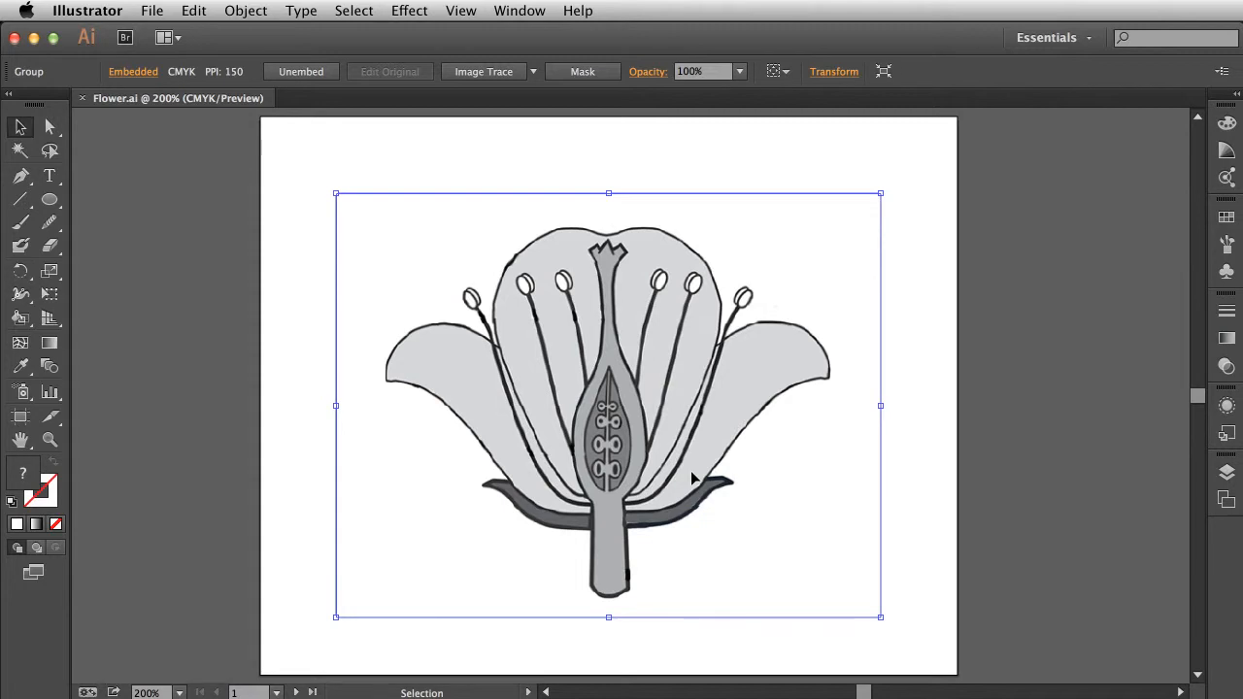
click(533, 73)
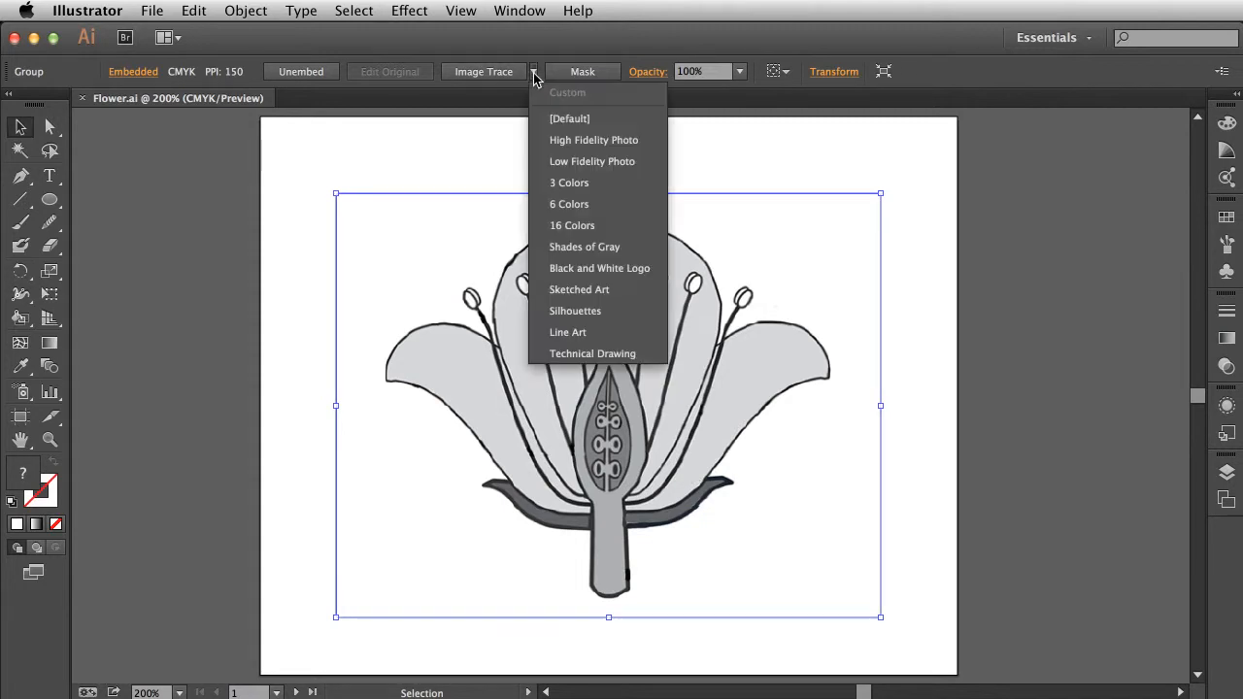
click(556, 205)
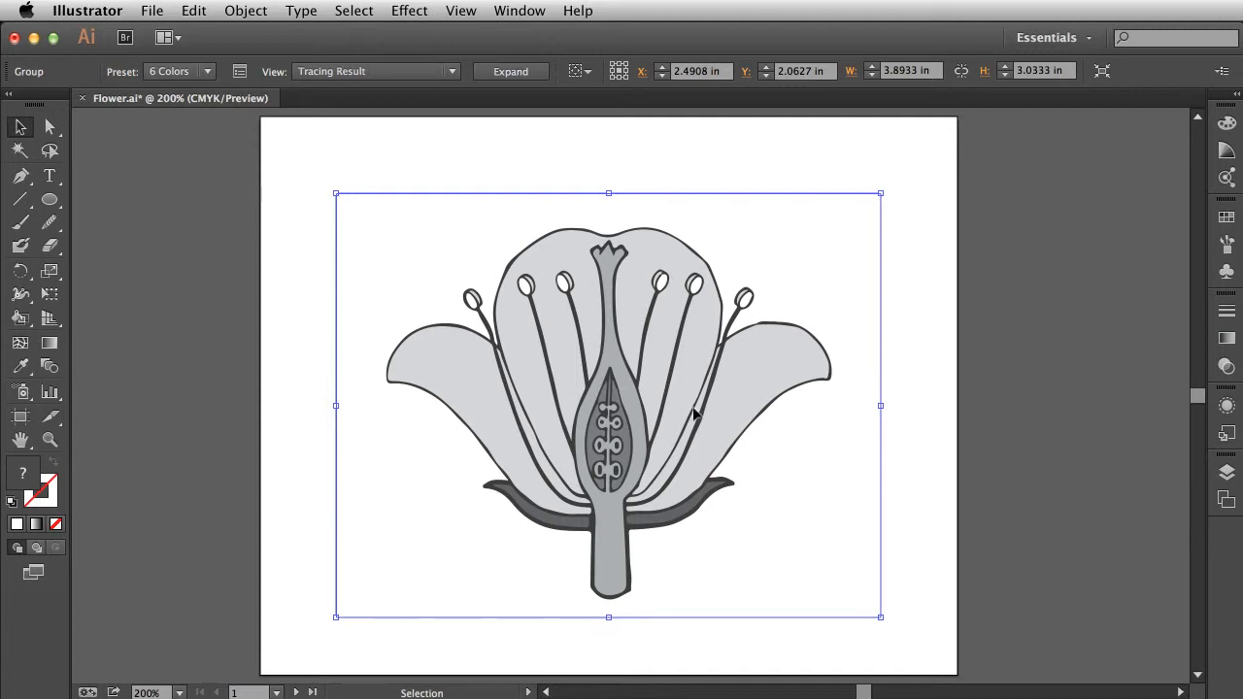
click(502, 73)
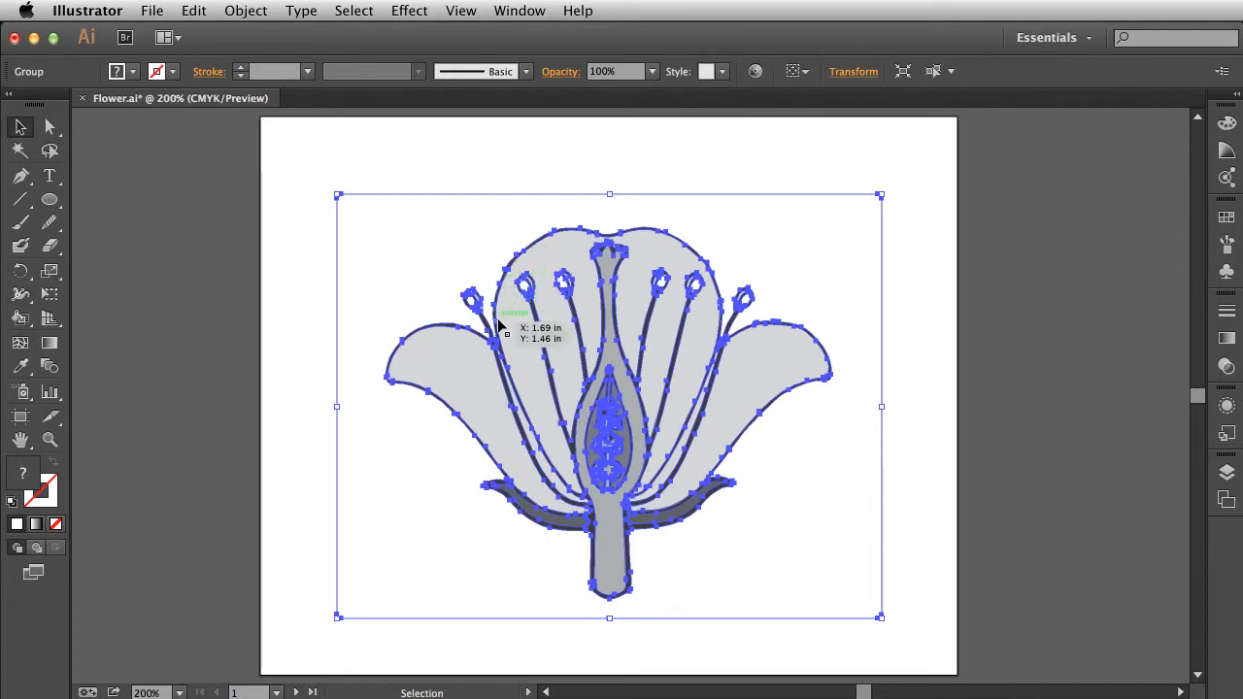
- Smooth the rough spots on both sides of the central petal's outline and along the top edge of the right petal with the Smooth tool
key(super)
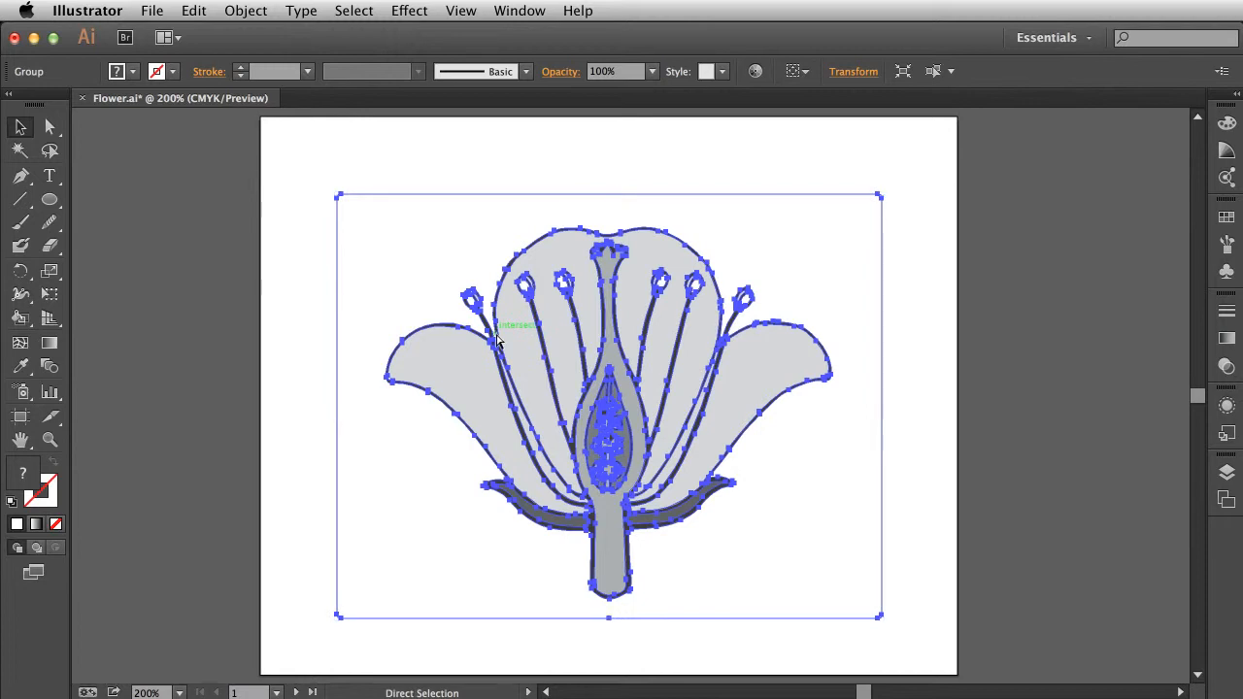
key(super+equal)
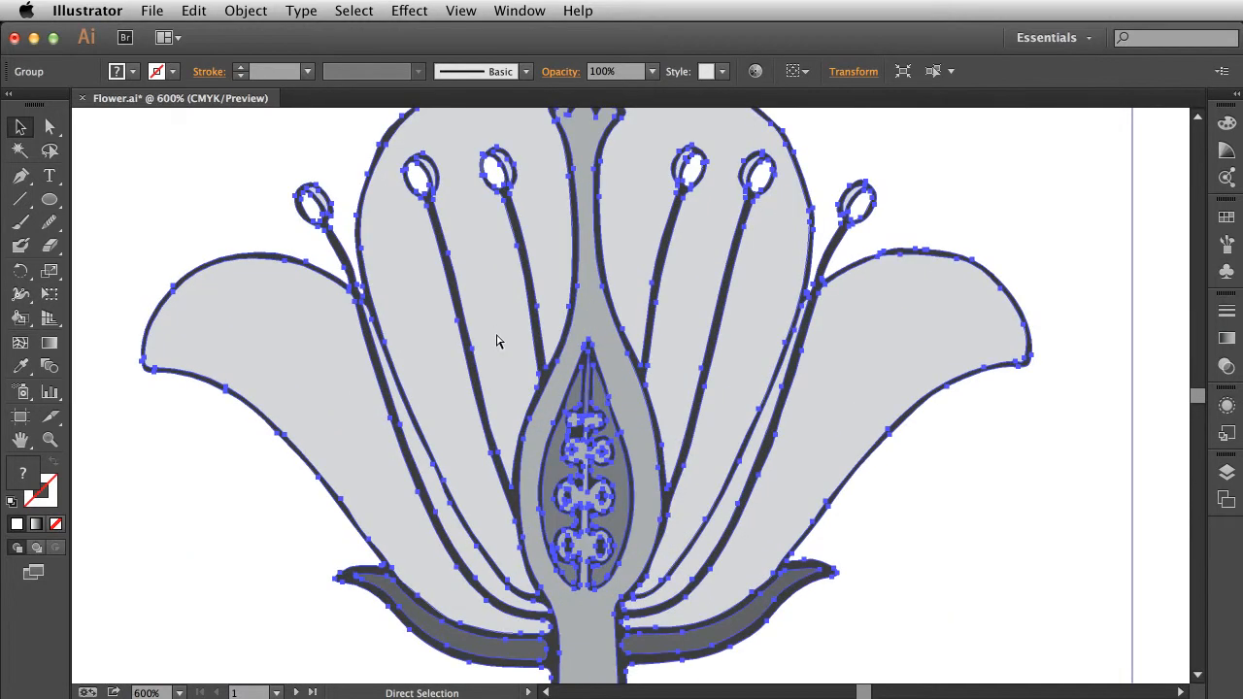
scroll(496, 338, up, 5)
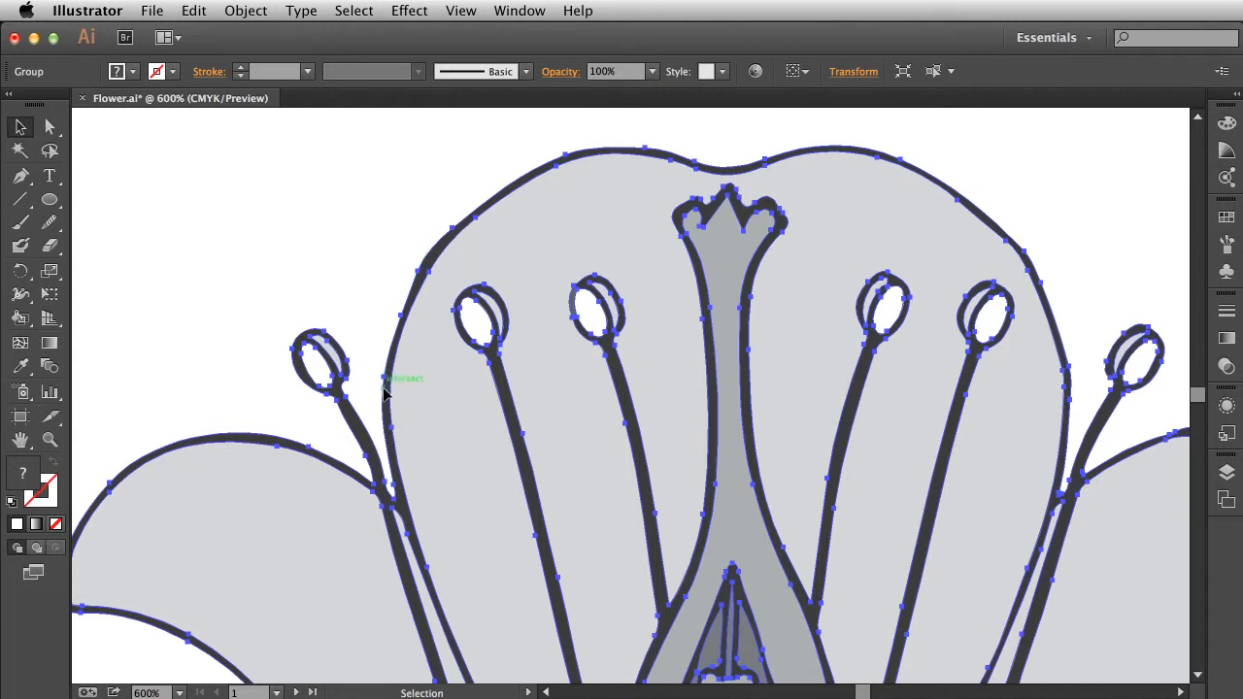
click(50, 223)
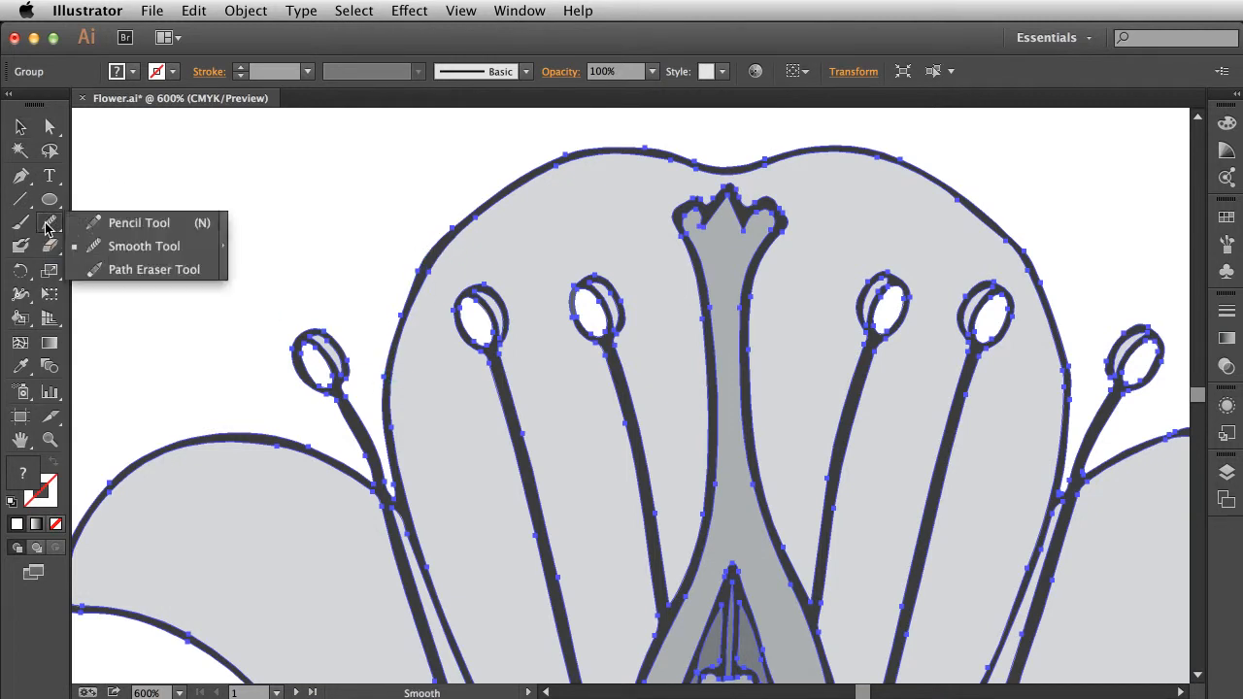
click(116, 251)
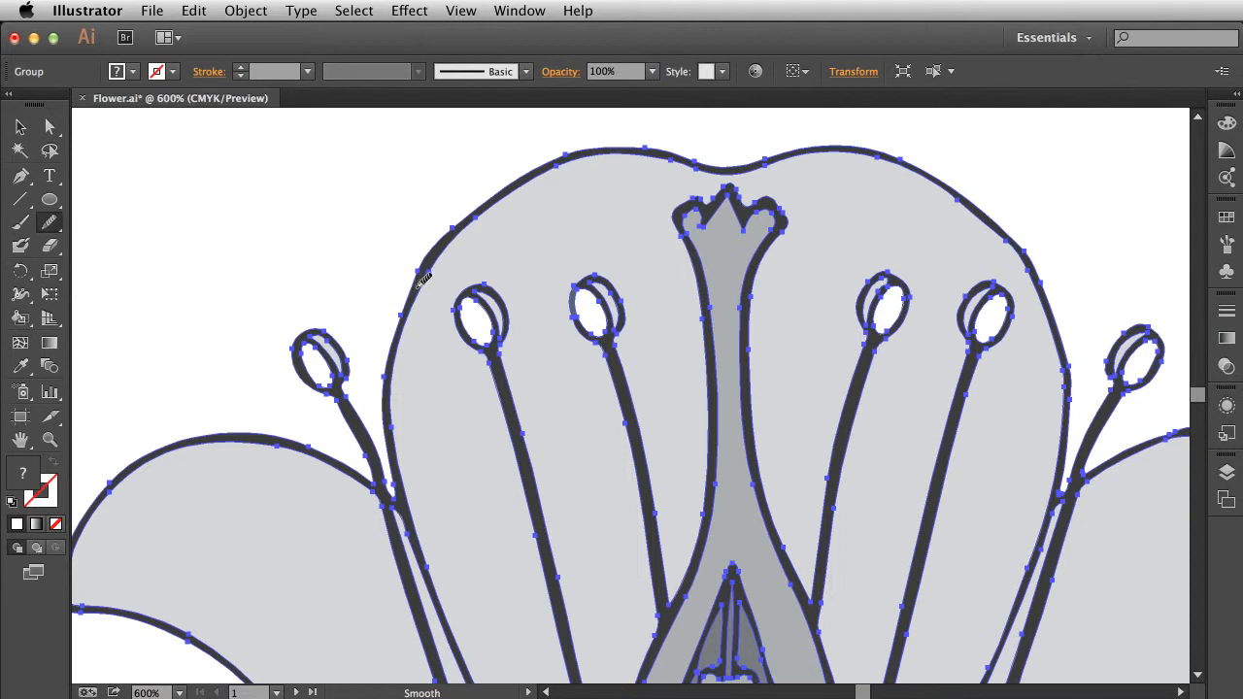
drag(419, 284, 451, 239)
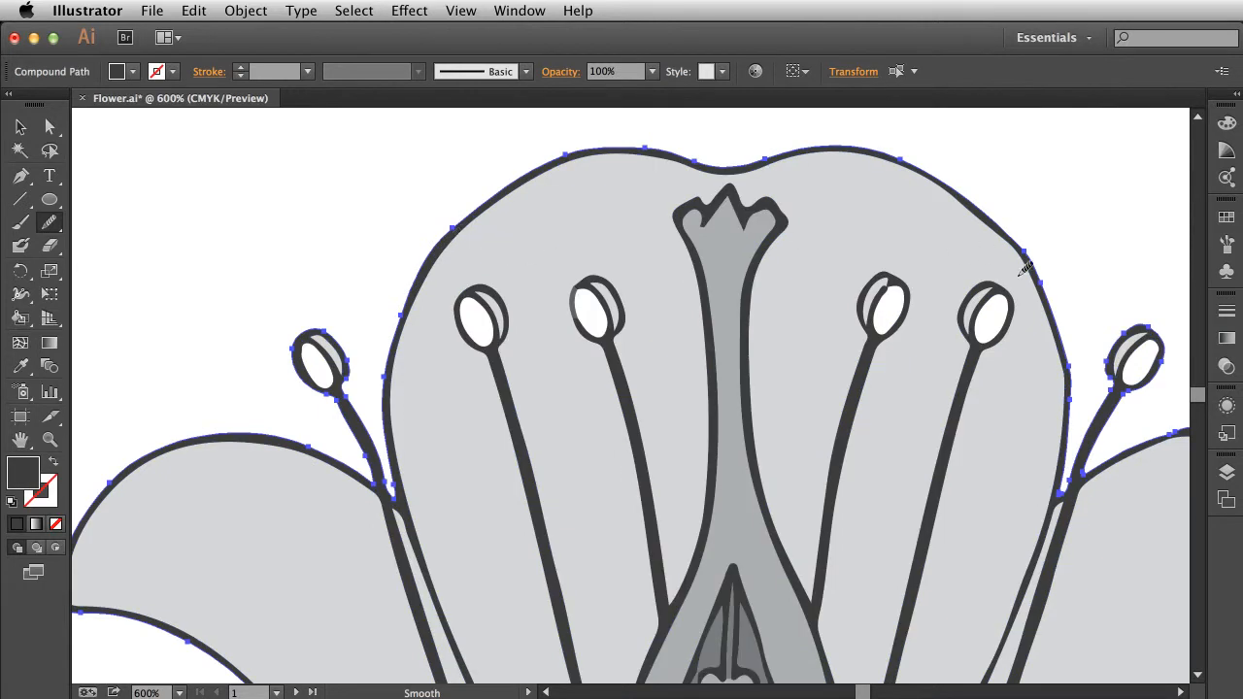
drag(1039, 273, 1011, 244)
scroll(1088, 476, right, 5)
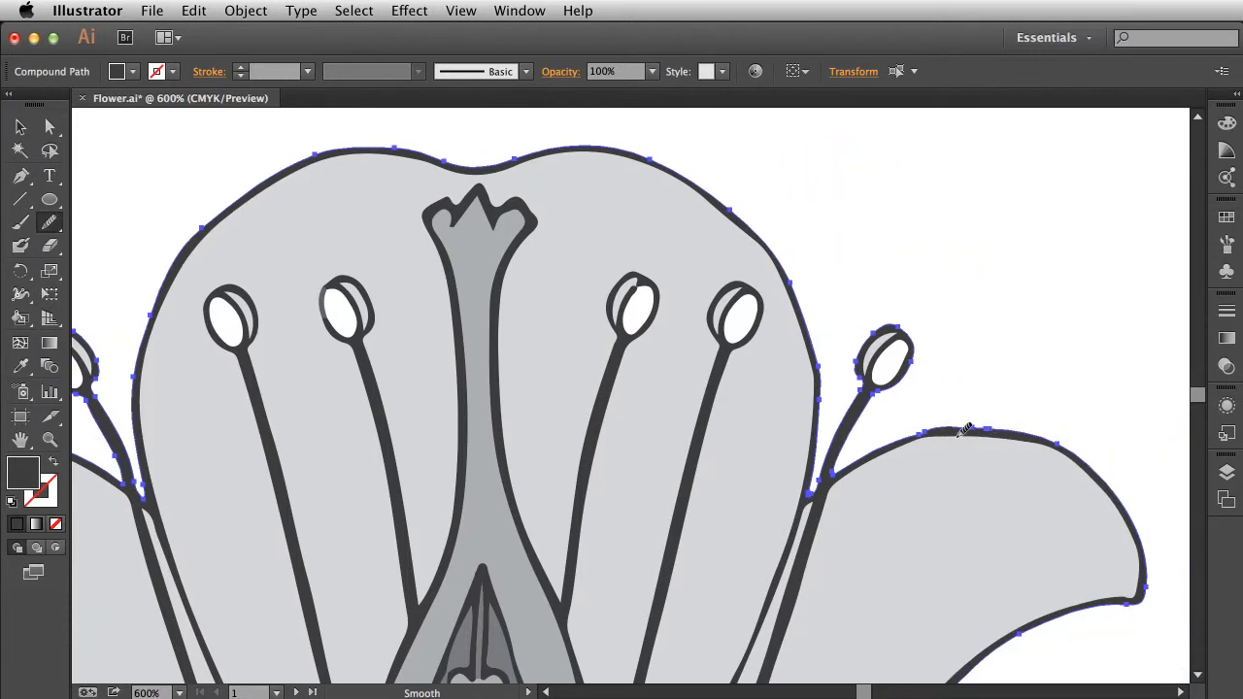
drag(960, 429, 901, 444)
- Select the whole traced flower group and make it a Live Paint group
scroll(590, 466, down, 10)
scroll(590, 466, left, 8)
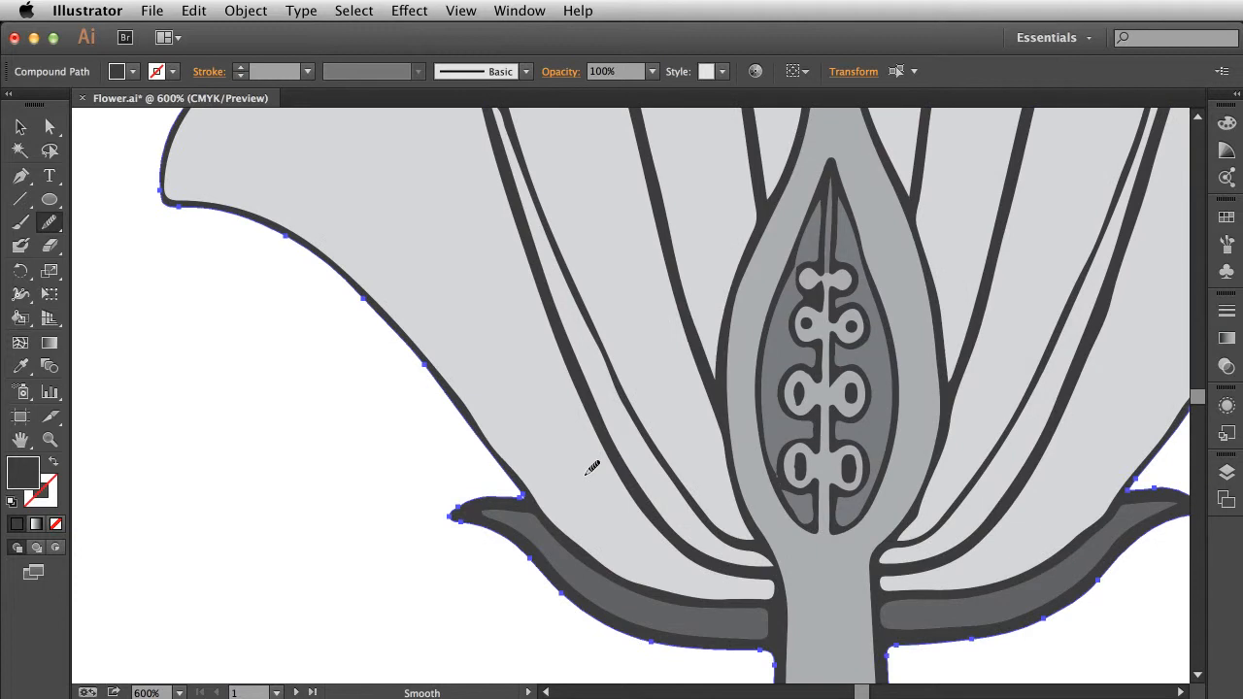
scroll(590, 466, up, 5)
scroll(591, 466, right, 5)
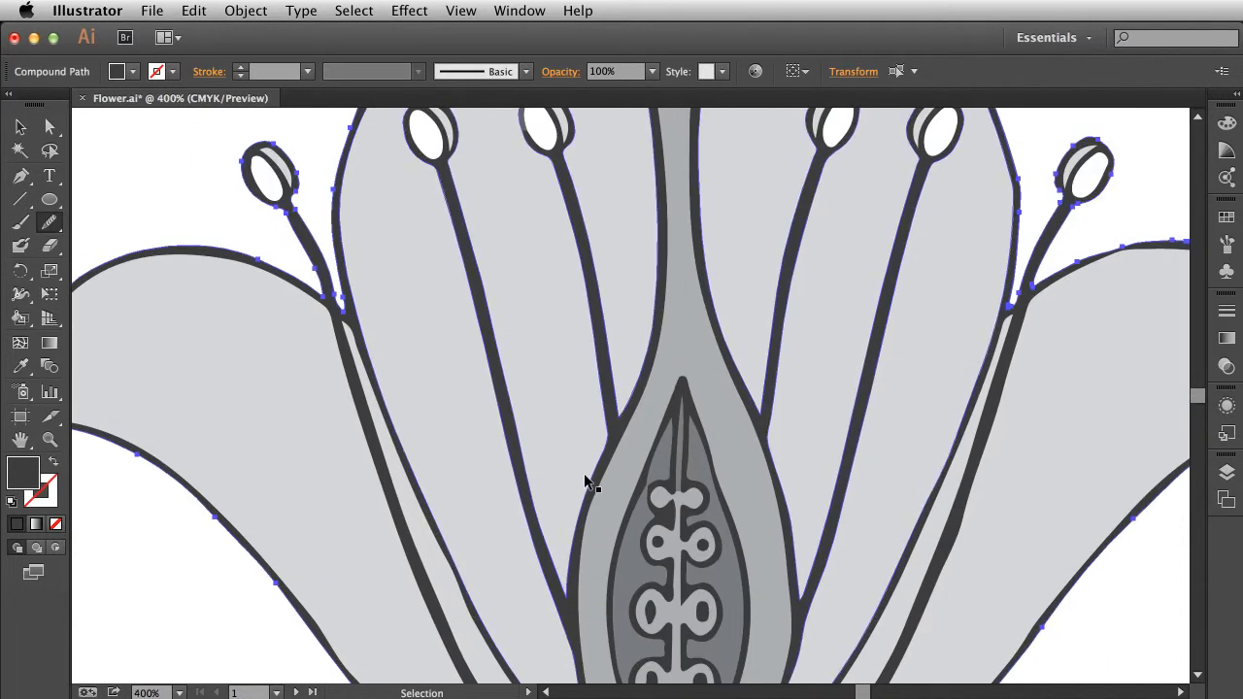
key(super+minus)
key(super+minus)
key(super+minus)
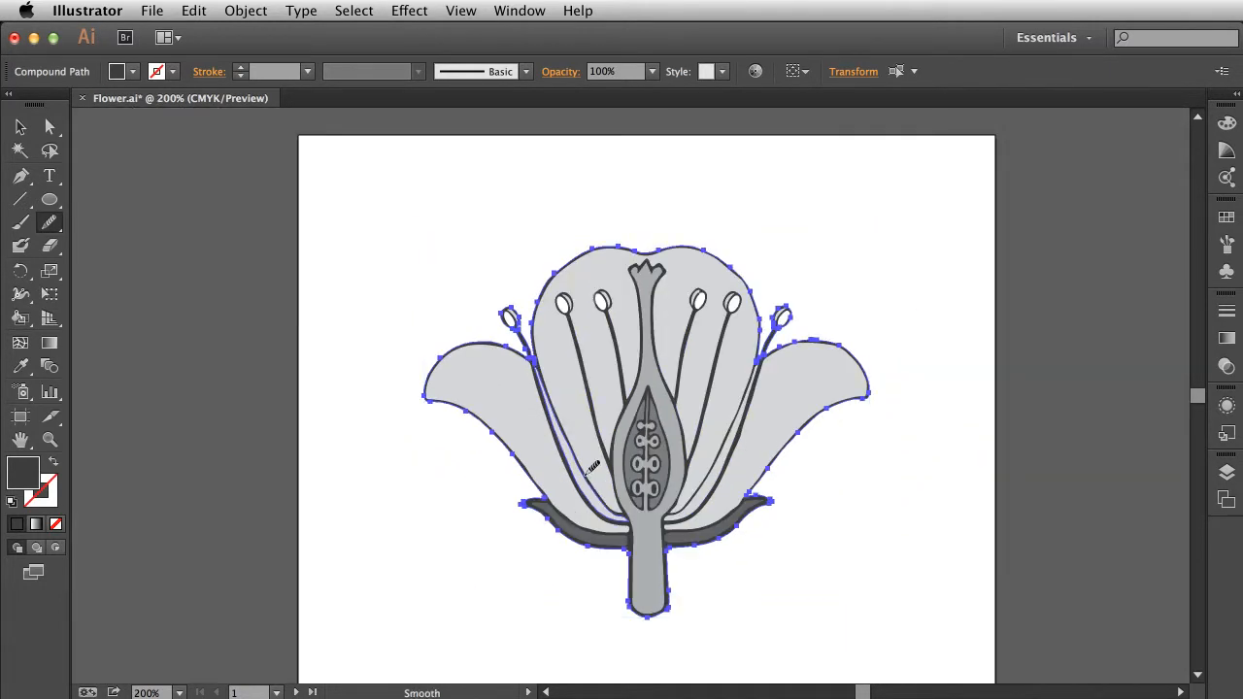
key(v)
click(668, 454)
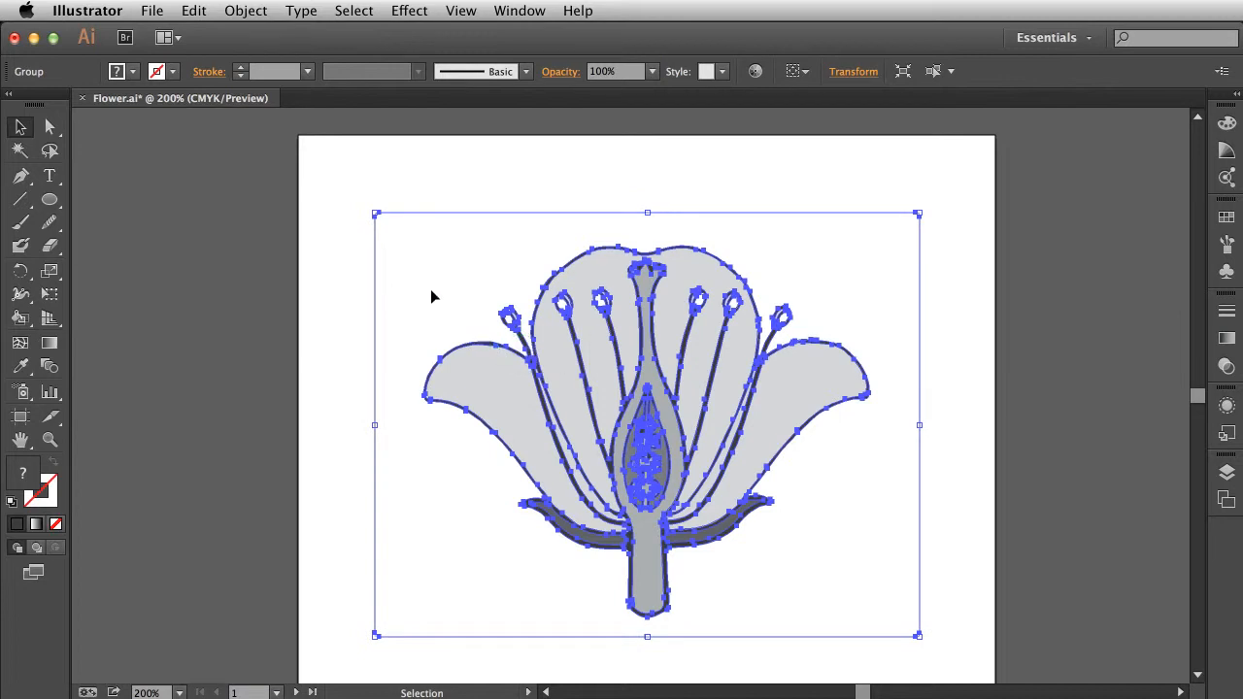
click(245, 10)
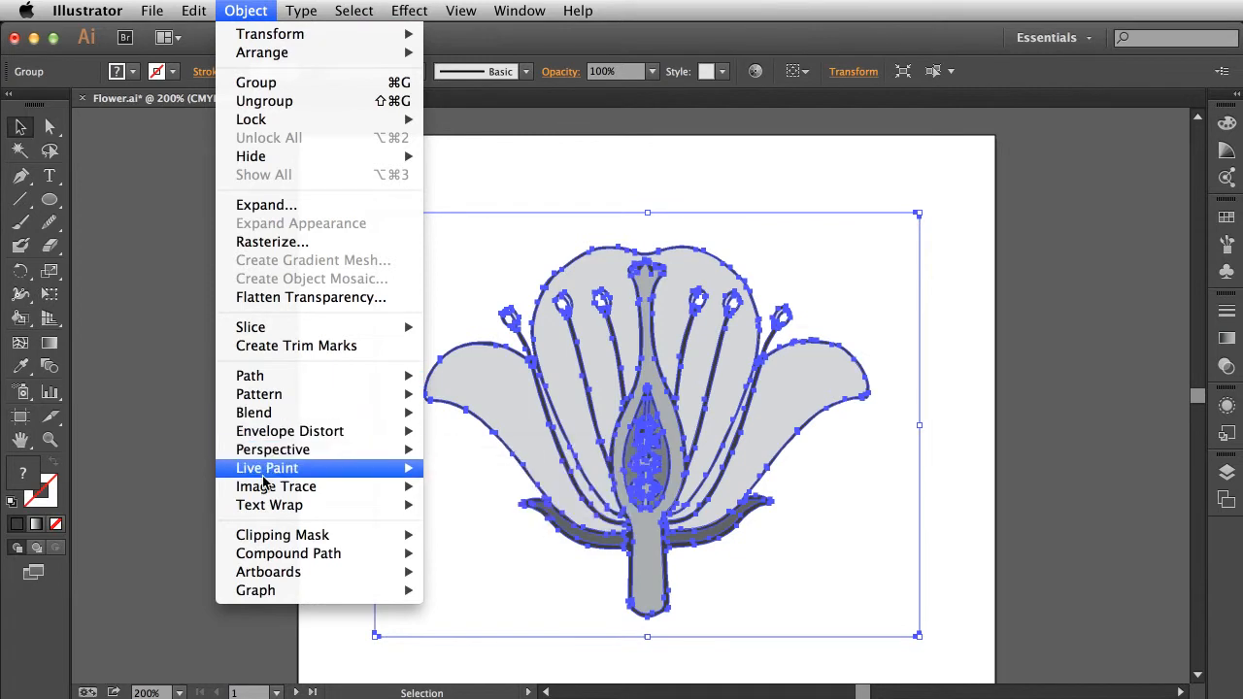
mouse_move(264, 487)
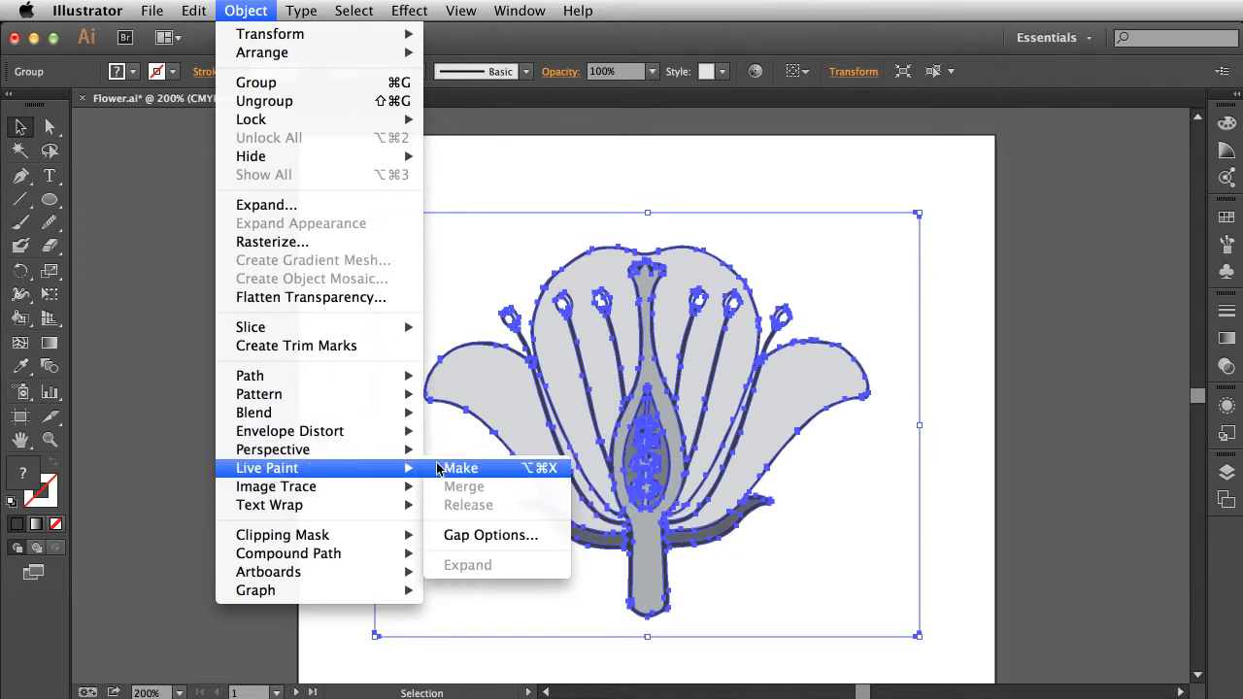
click(460, 470)
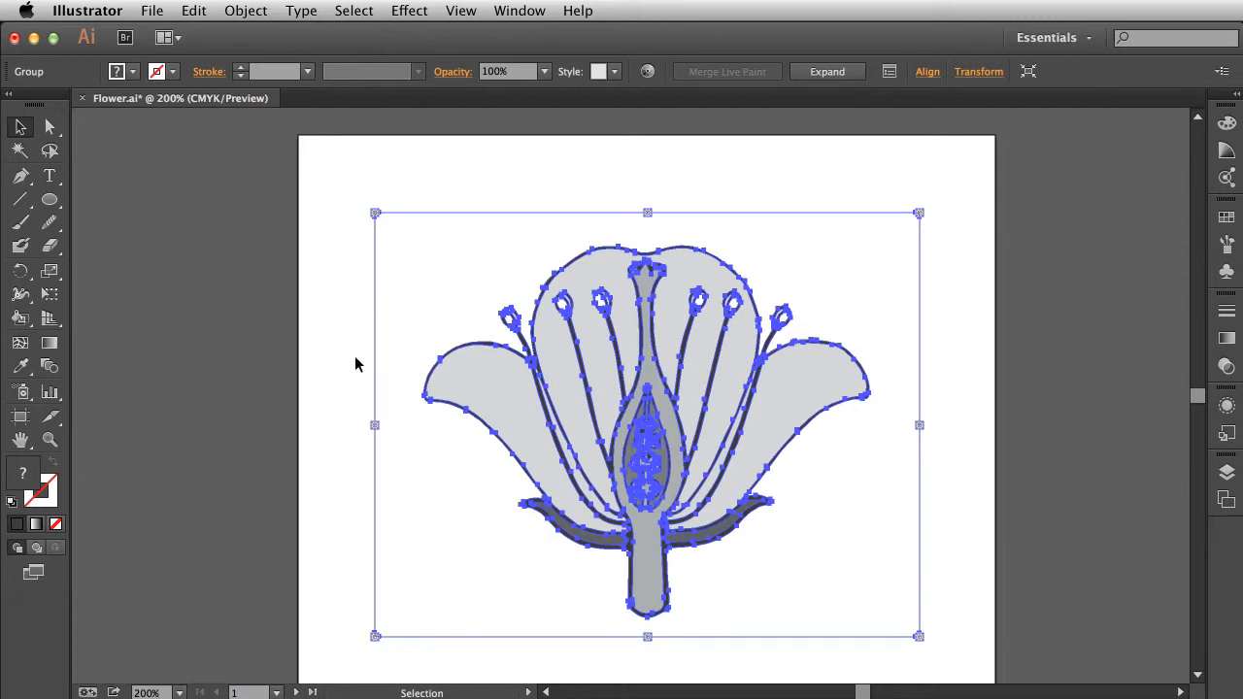
- Activate the Live Paint Bucket and float the Swatches beside the flower, separate from the collapsed Brushes and Symbols
click(21, 296)
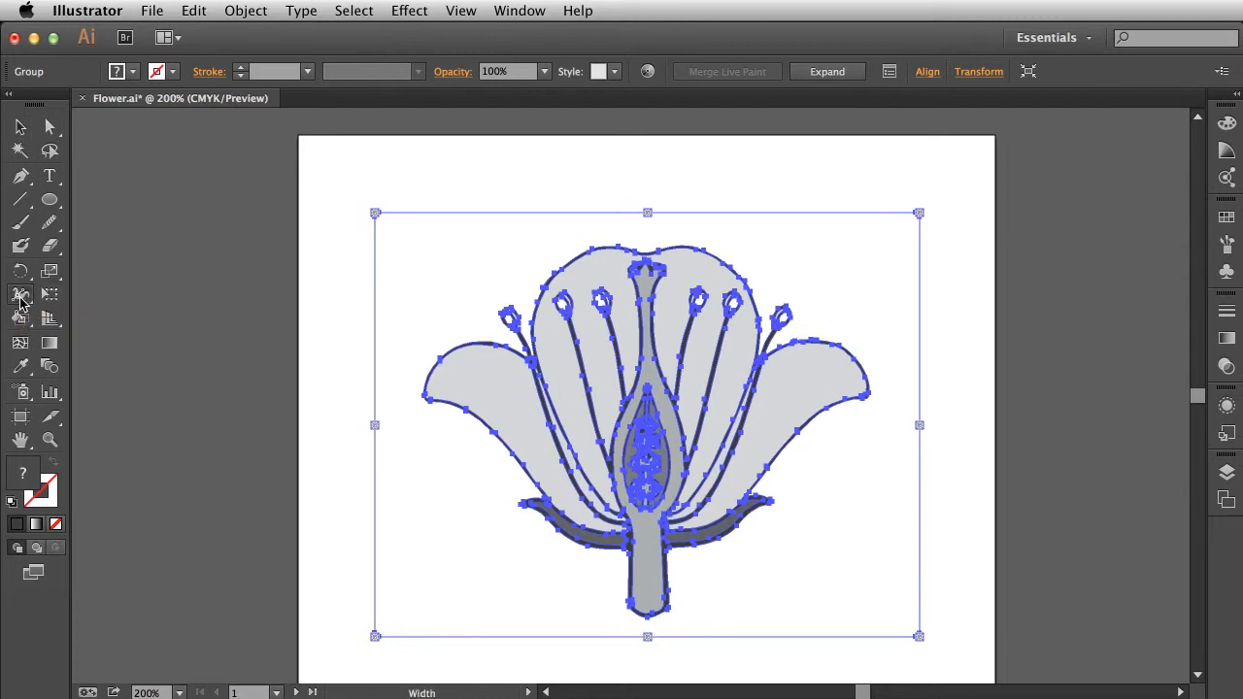
click(18, 316)
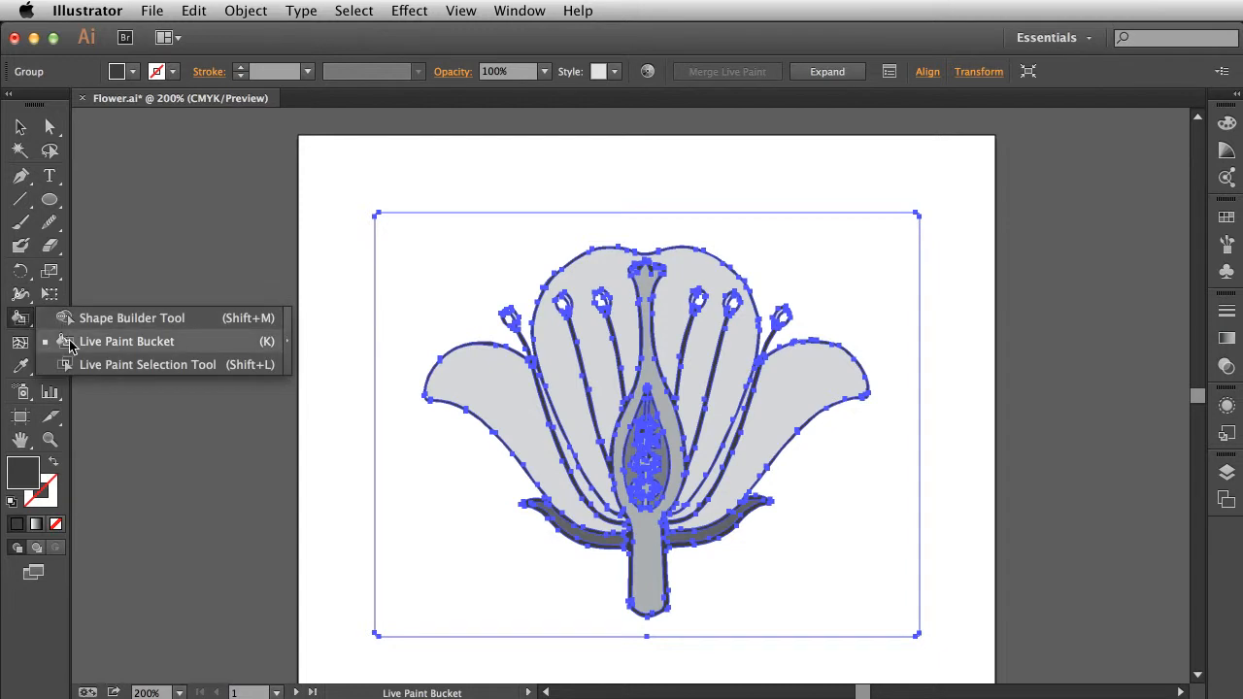
click(68, 342)
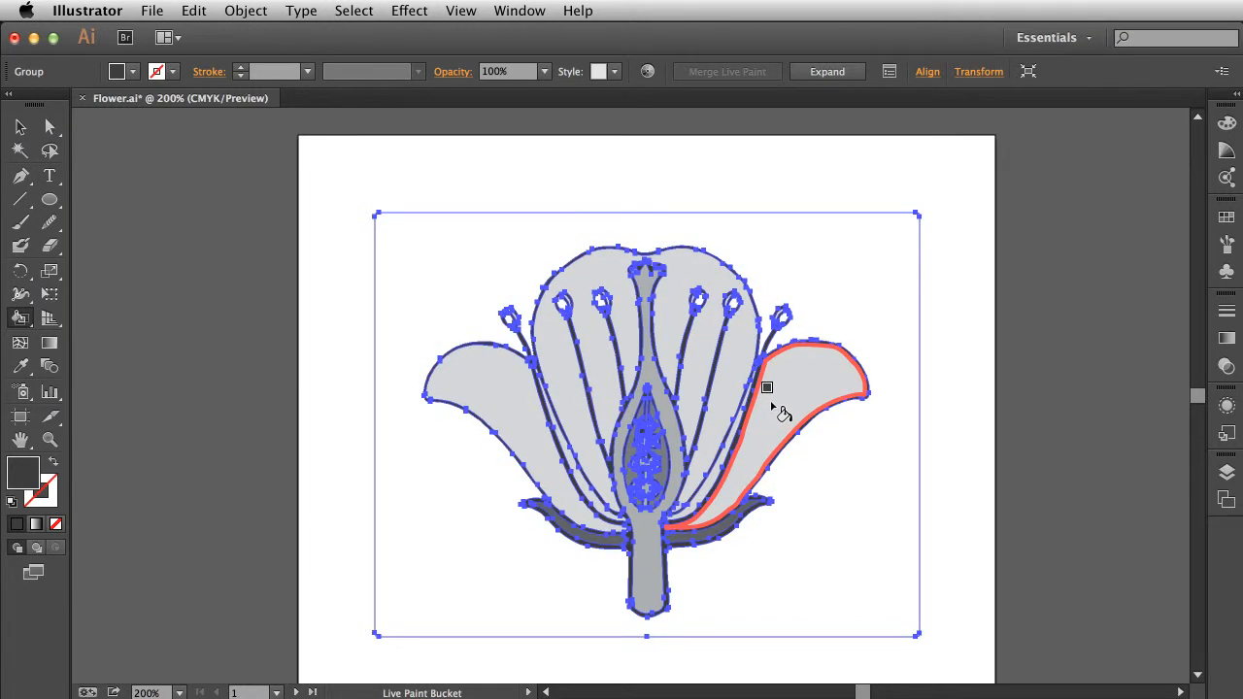
click(1227, 217)
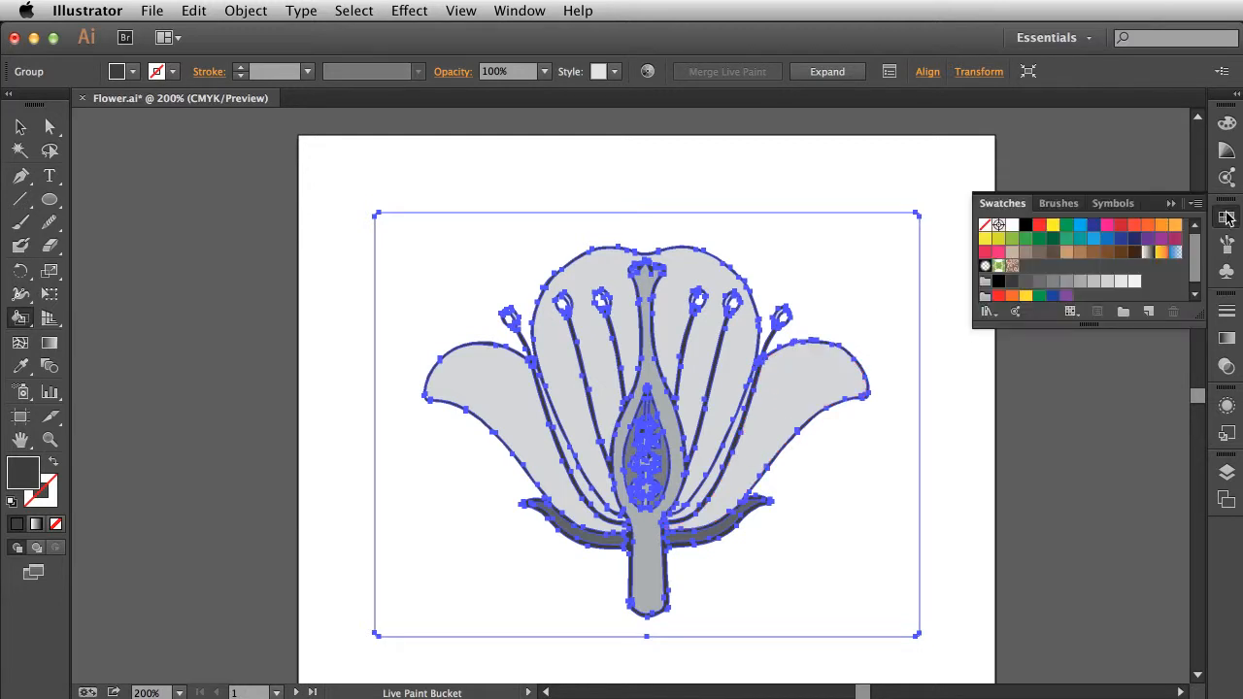
drag(1006, 206, 223, 212)
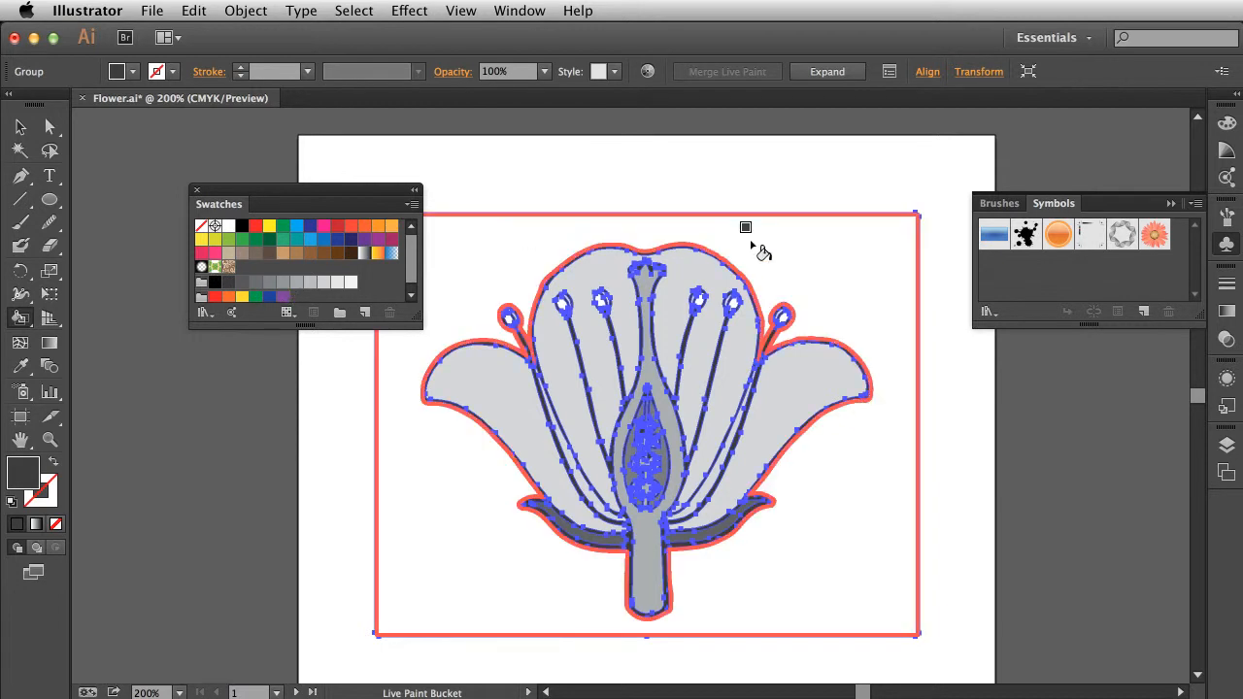
click(1172, 205)
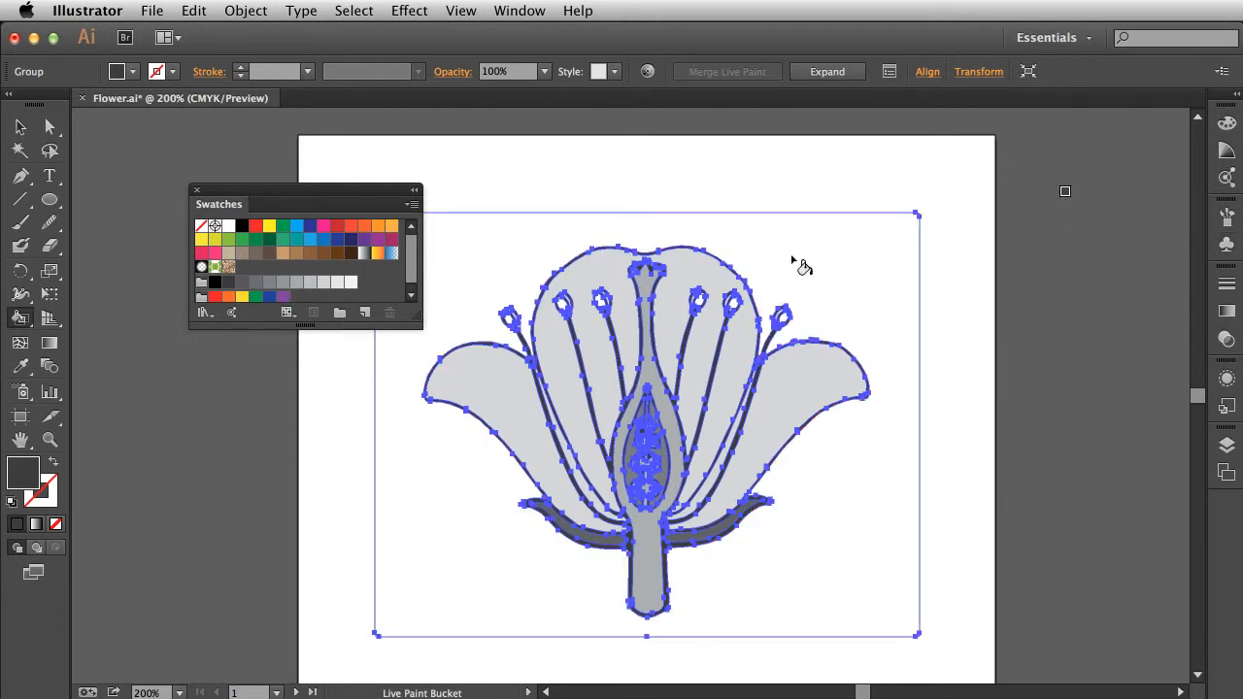
- Fill all the flower's petal areas, from the left petal through the central petal to the right one, with the red swatch
click(257, 229)
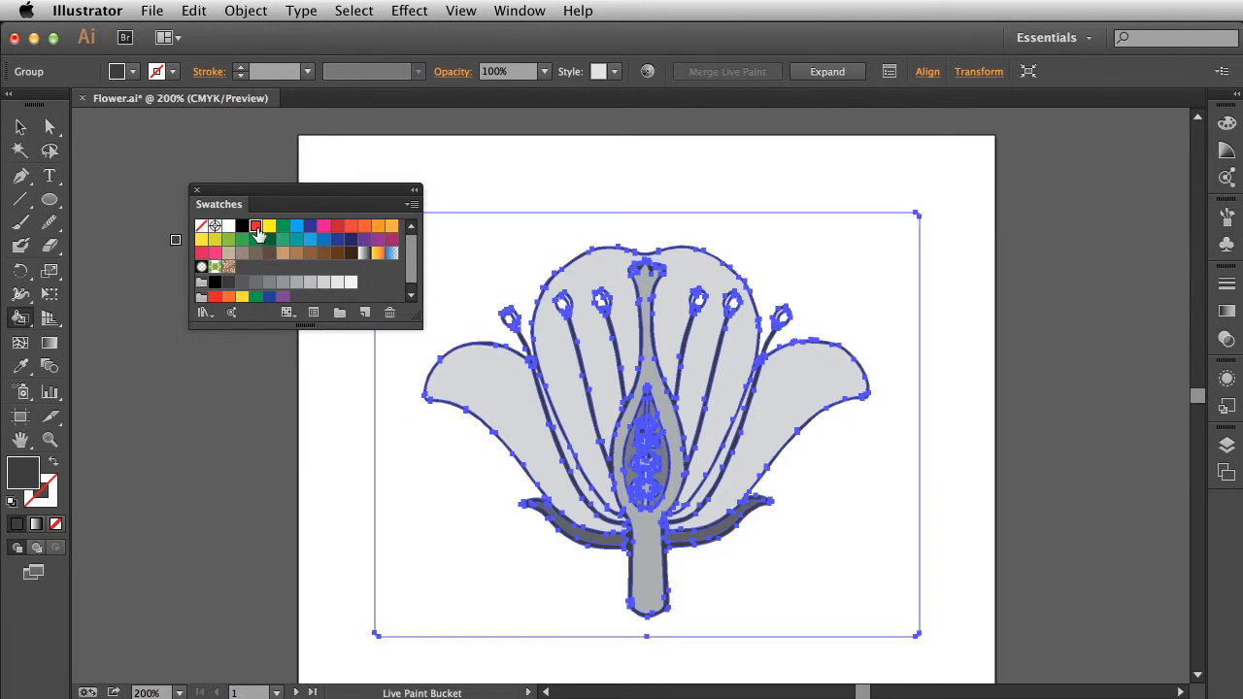
click(515, 416)
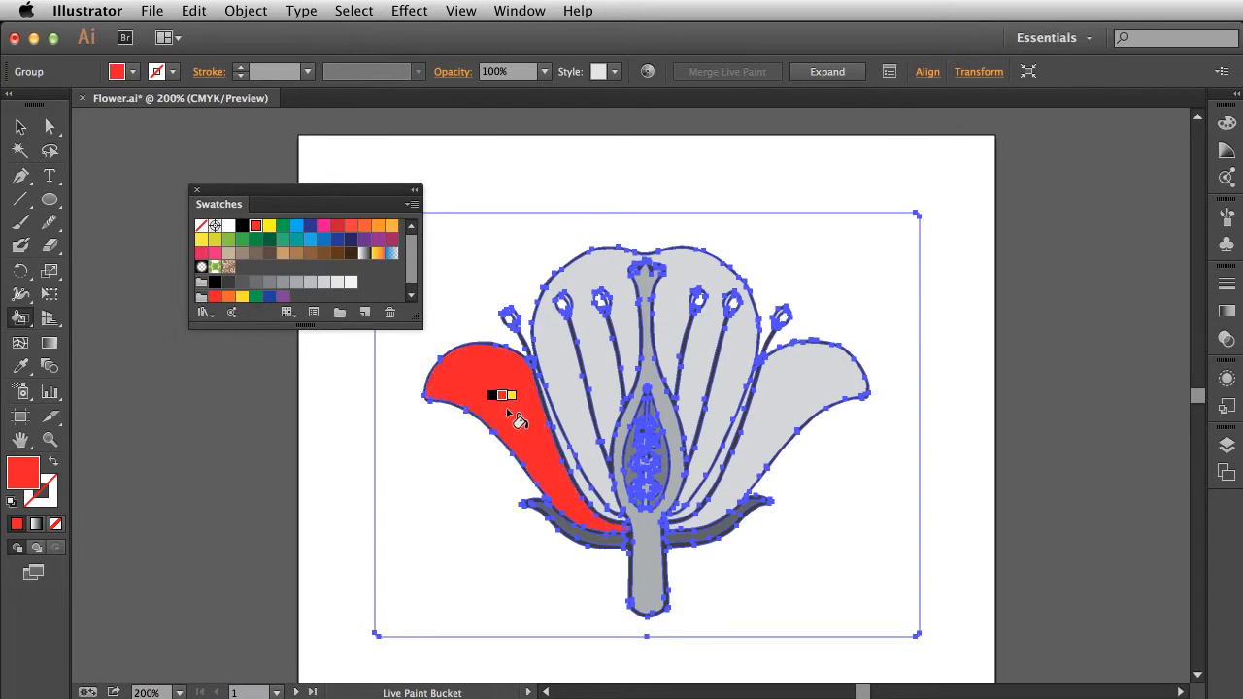
click(561, 438)
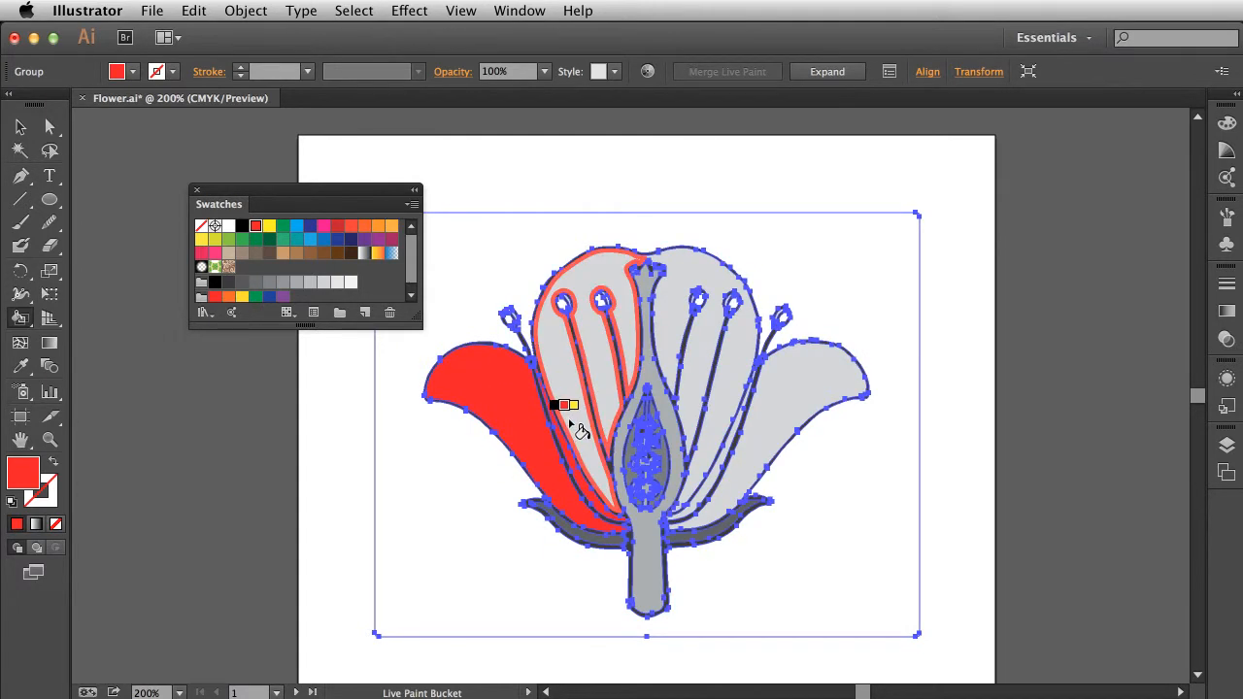
click(580, 432)
click(679, 348)
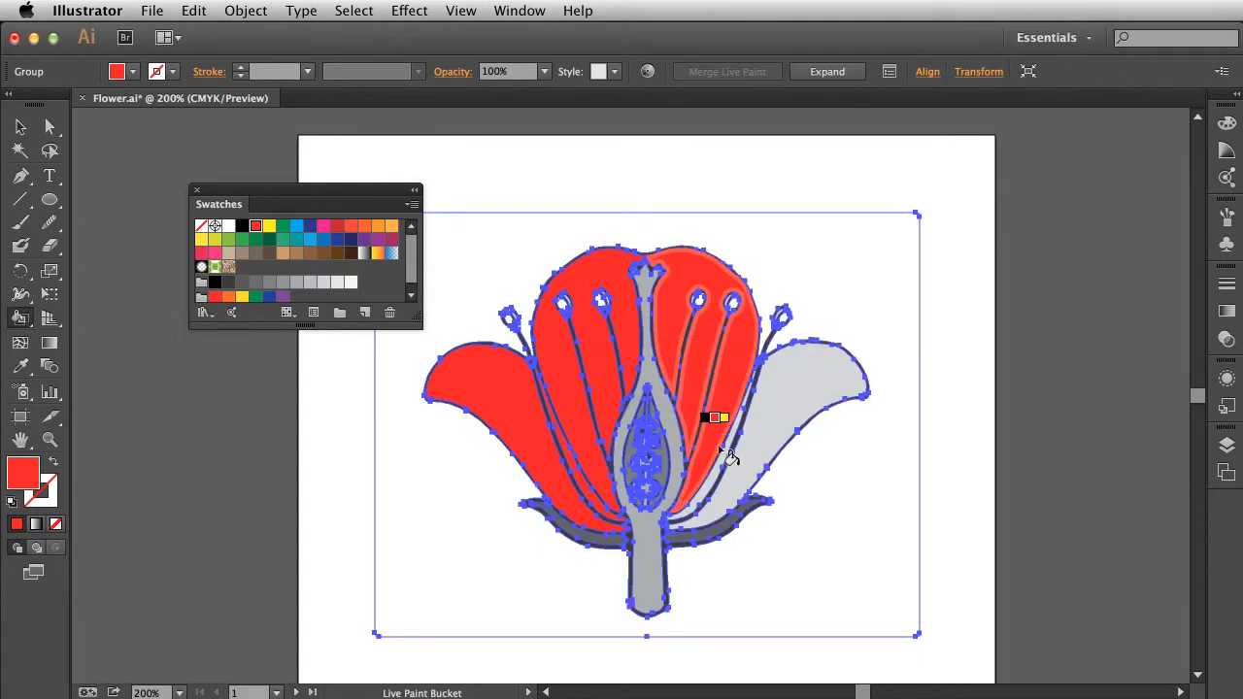
click(727, 474)
click(787, 412)
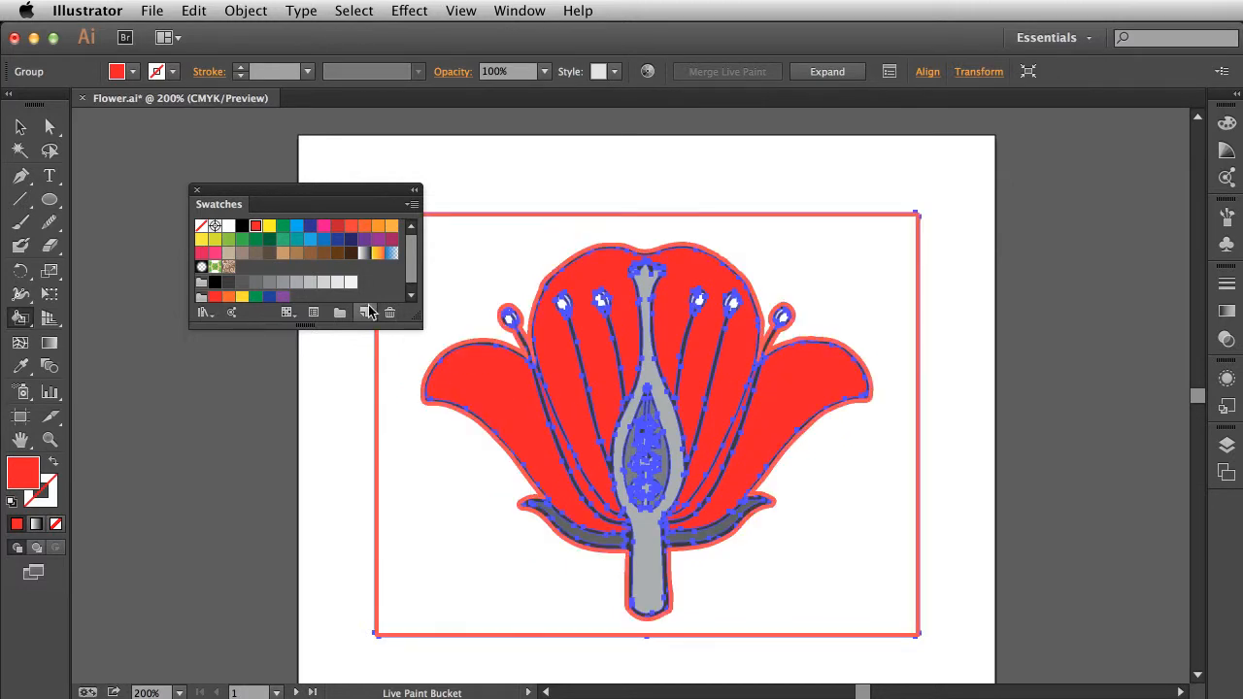
- Fill the six stamen tips around the central petal with the yellow swatch using the Live Paint Bucket
click(270, 228)
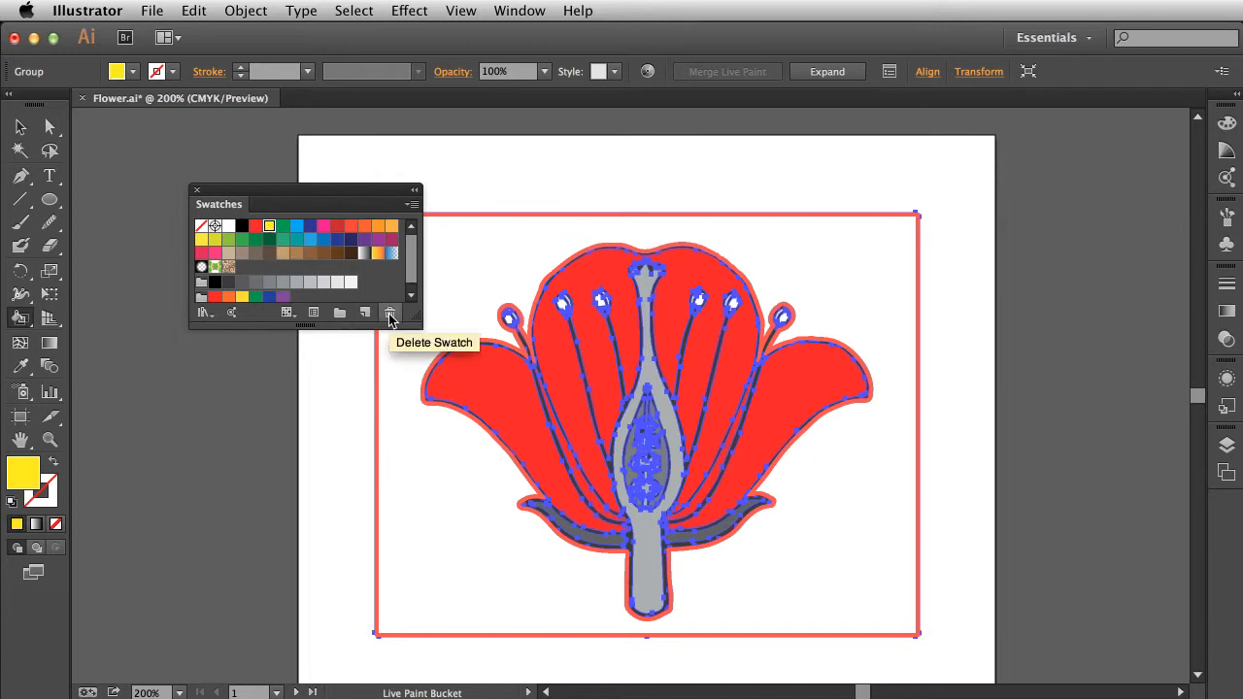
click(507, 319)
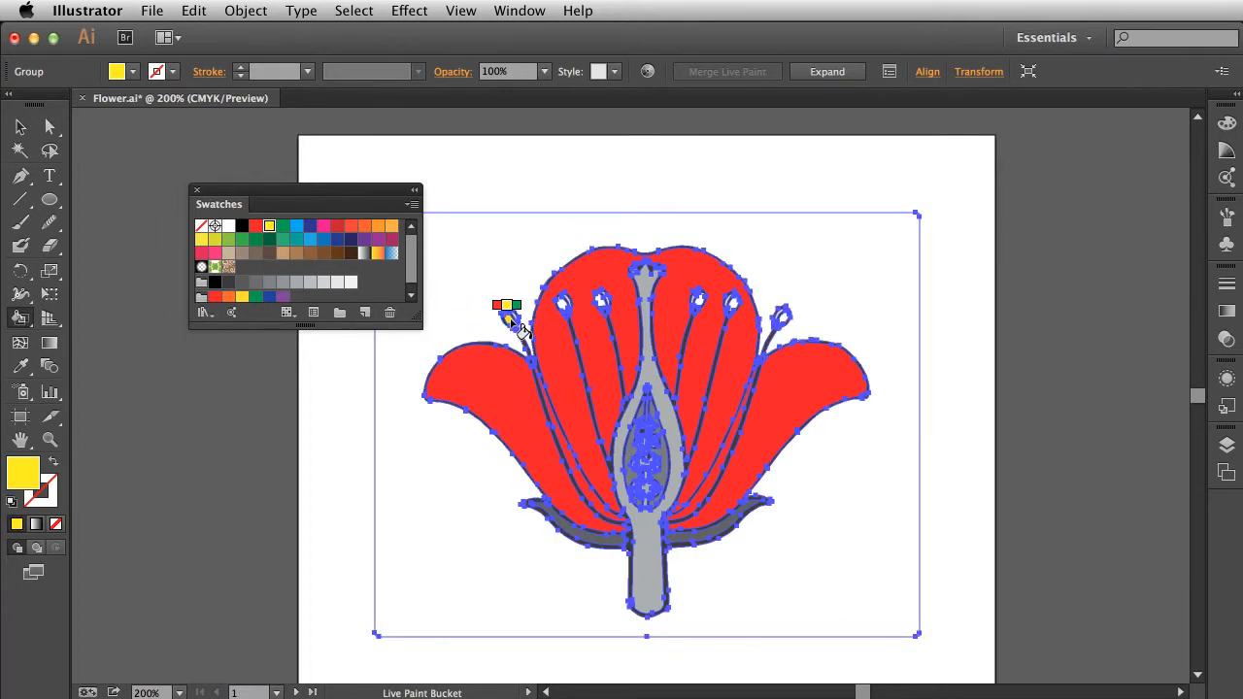
click(563, 305)
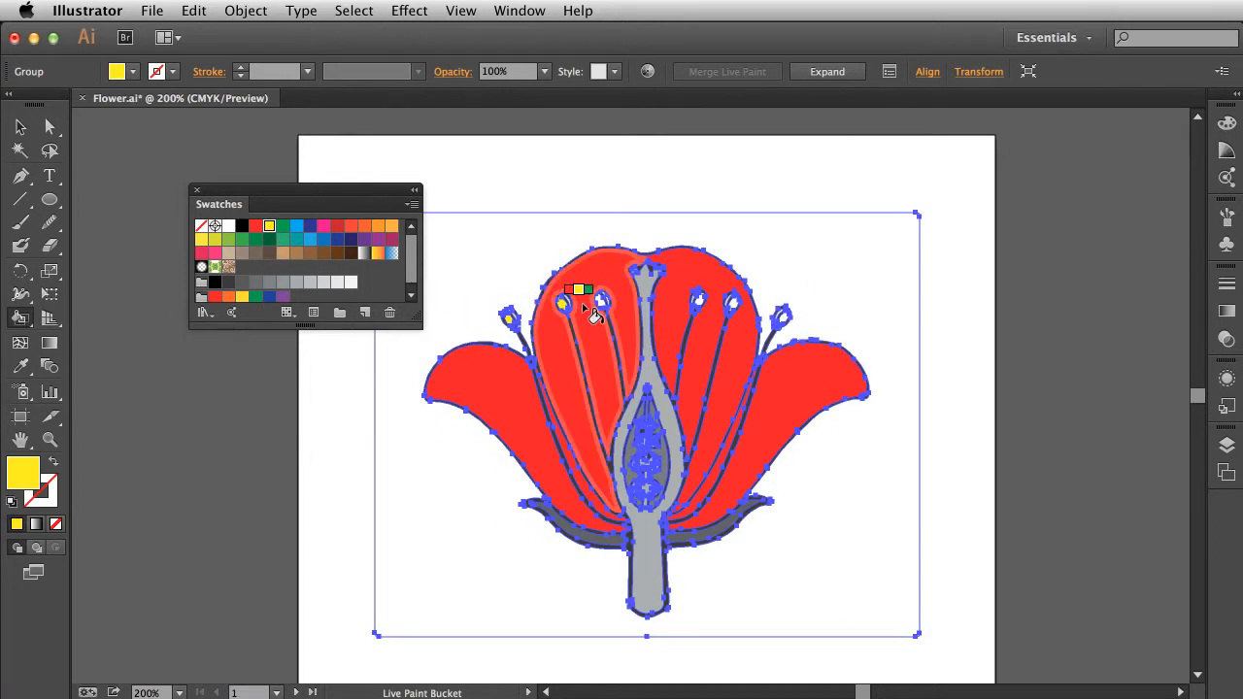
click(601, 302)
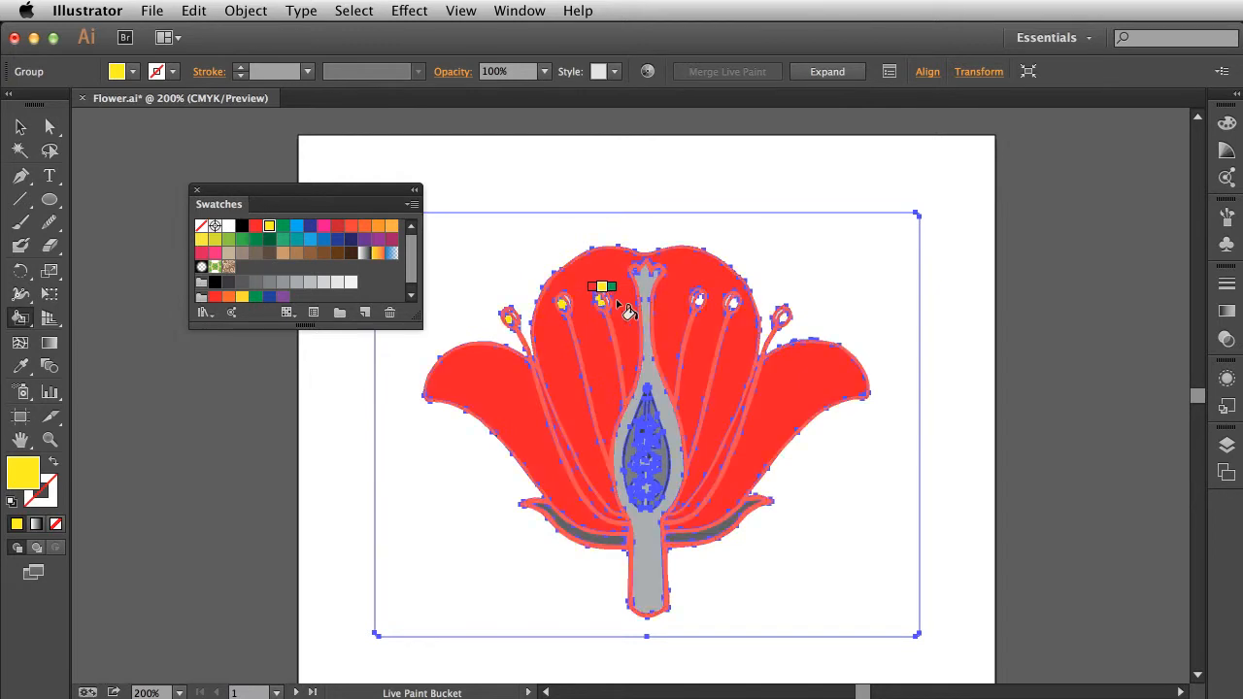
click(698, 303)
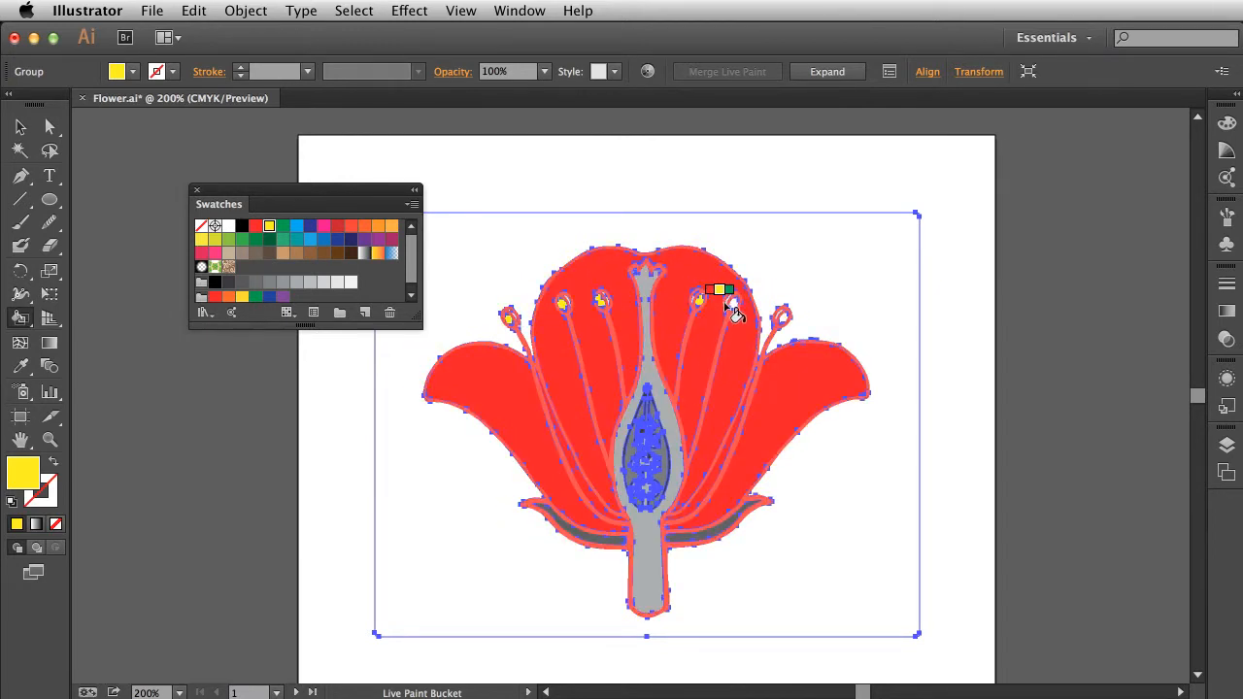
click(733, 305)
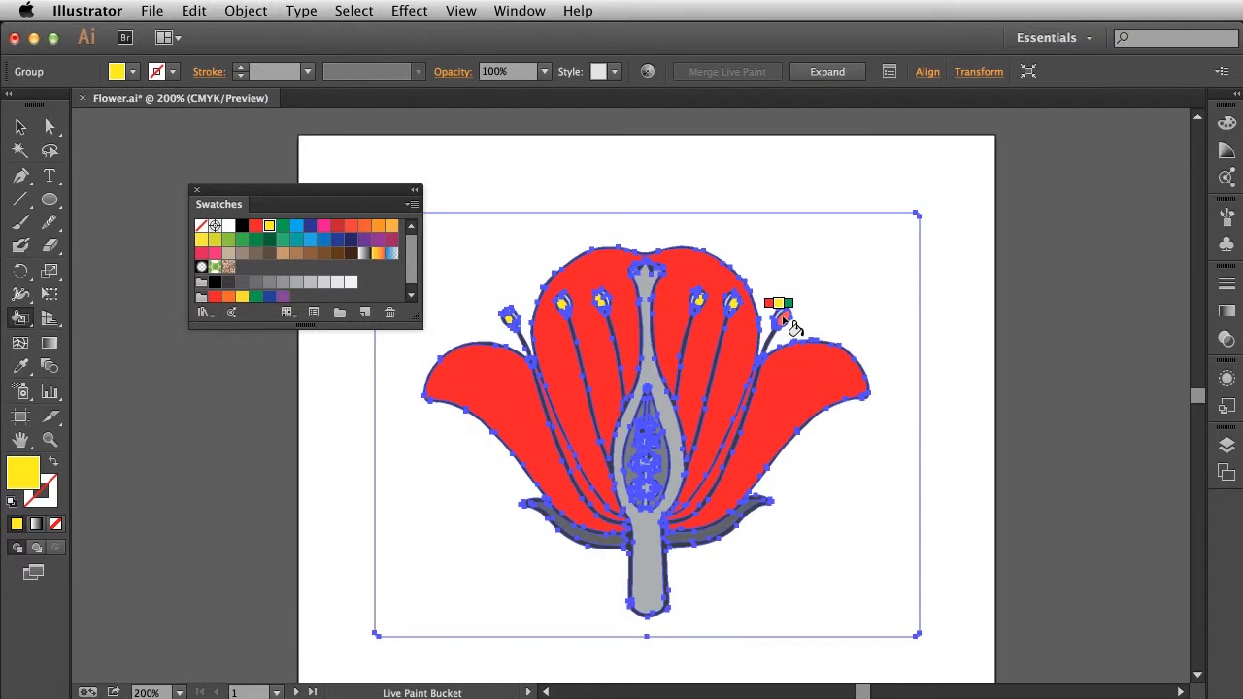
click(784, 319)
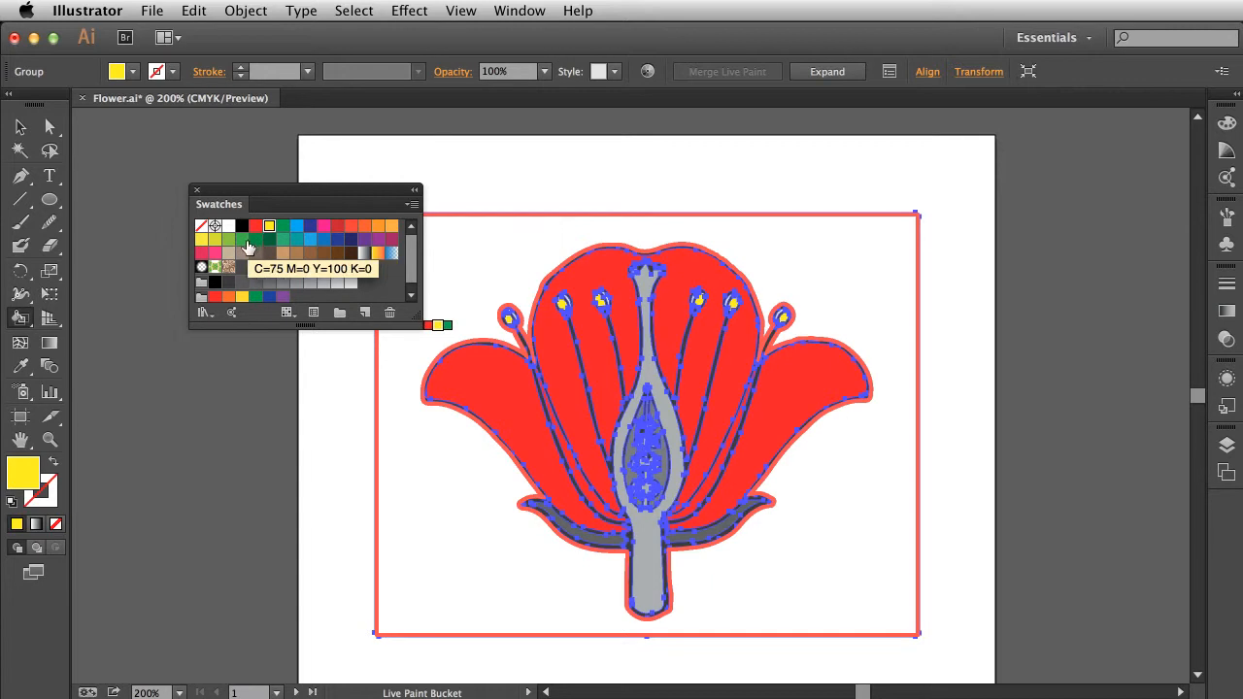
- Fill both sepals with the green C=75 M=0 Y=100 K=0 swatch and the central pistil and stem with the bright blue swatch
click(244, 242)
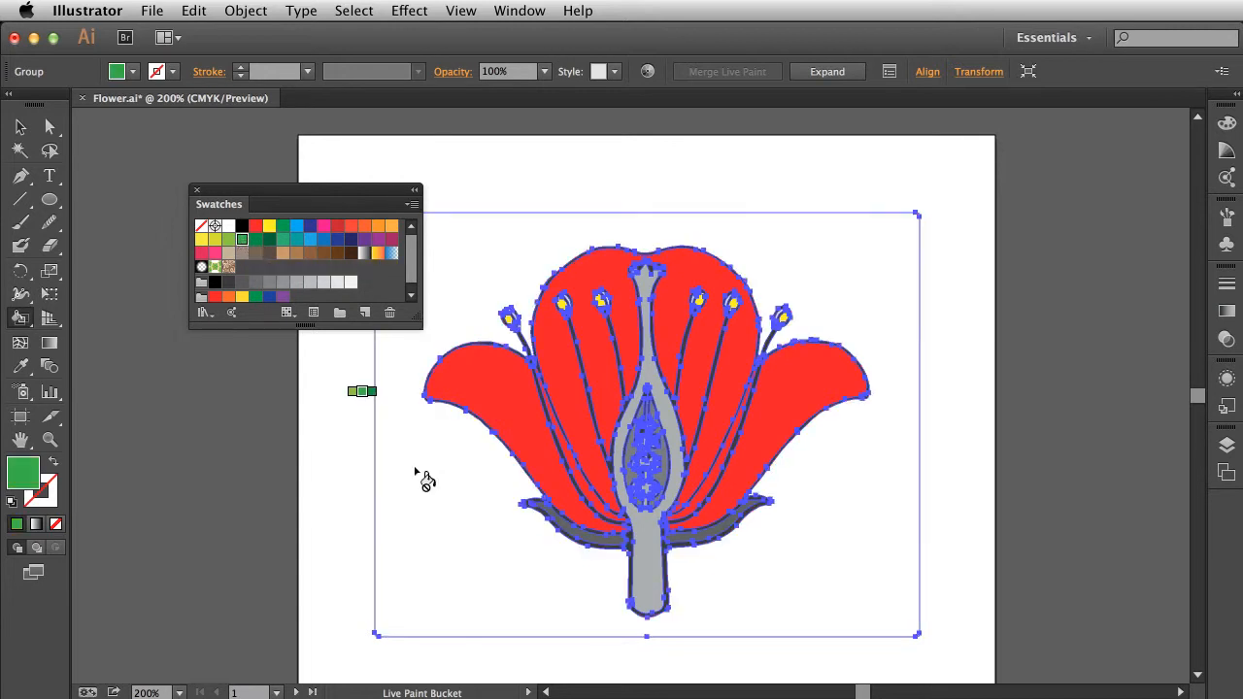
click(597, 551)
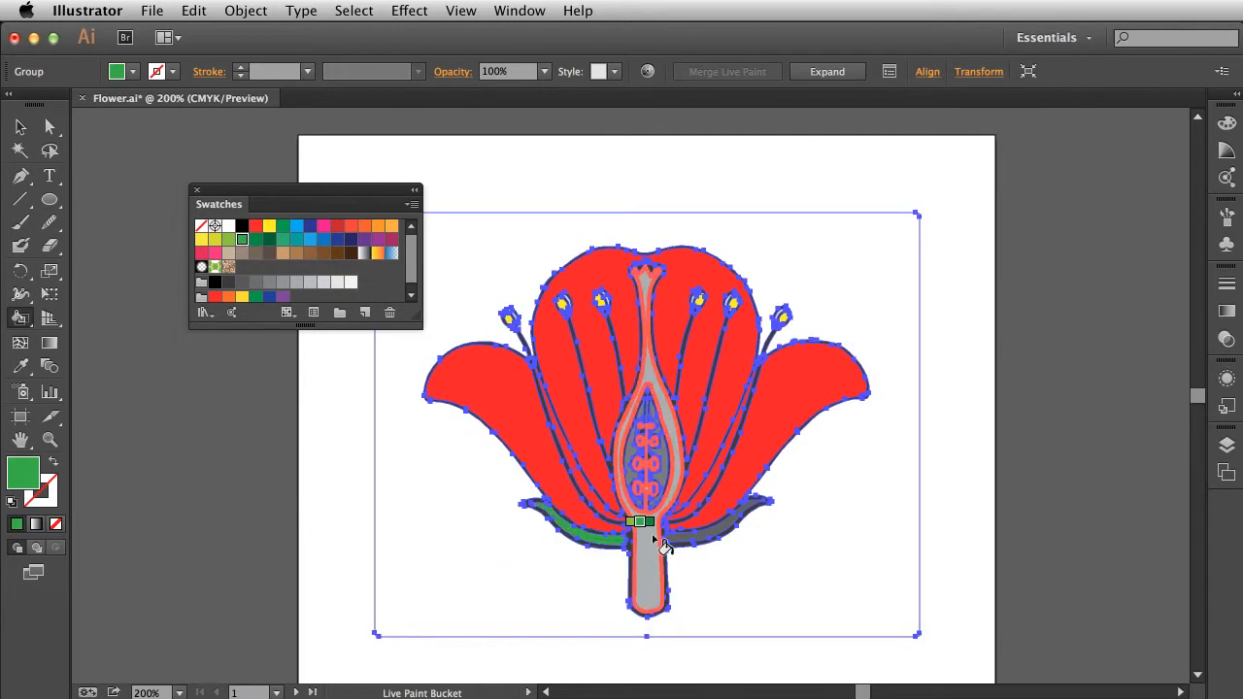
click(706, 546)
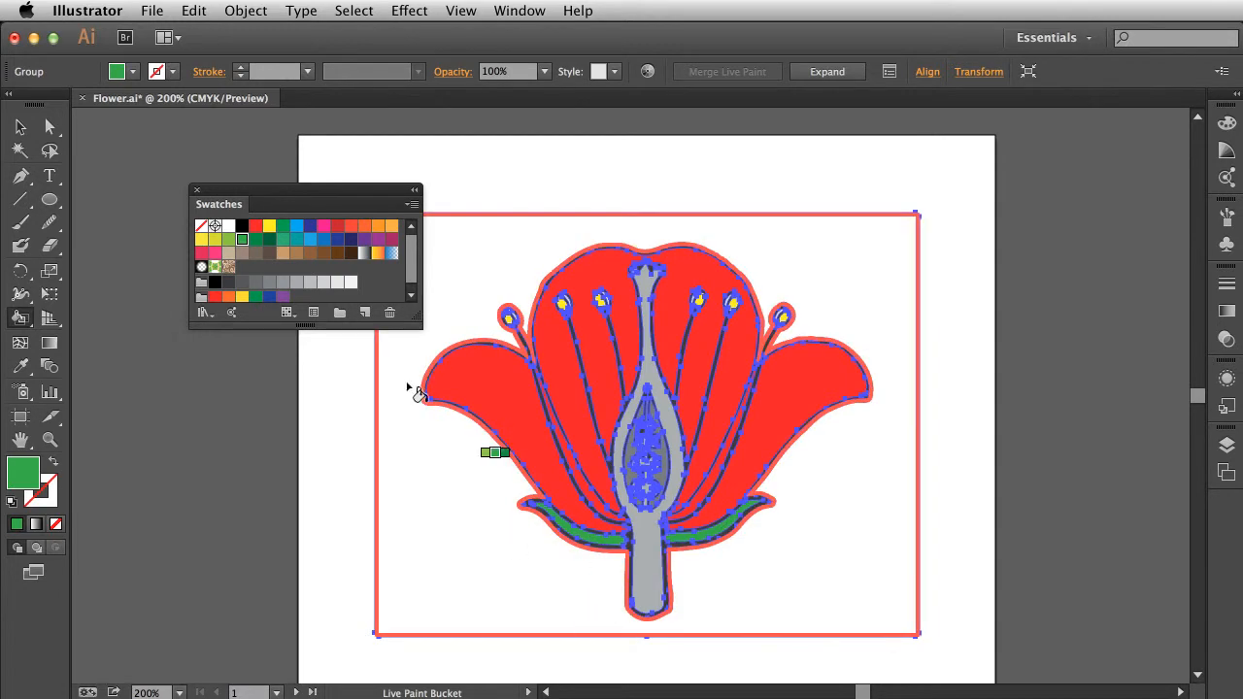
click(297, 226)
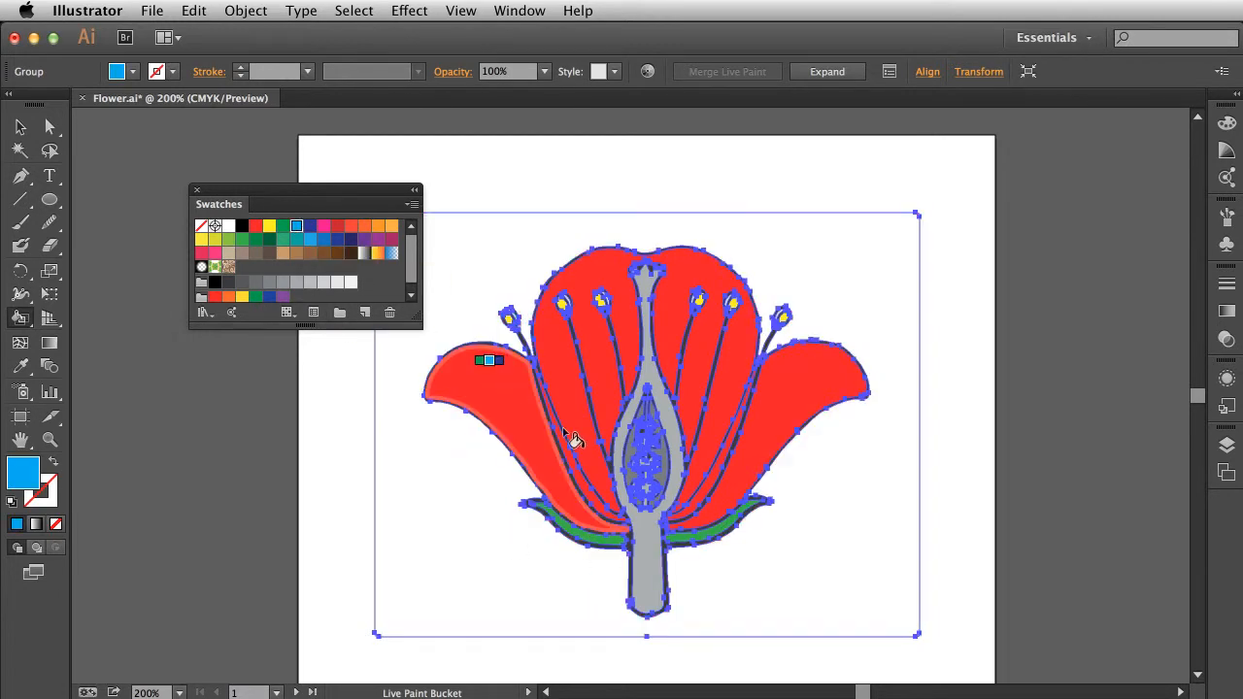
click(654, 567)
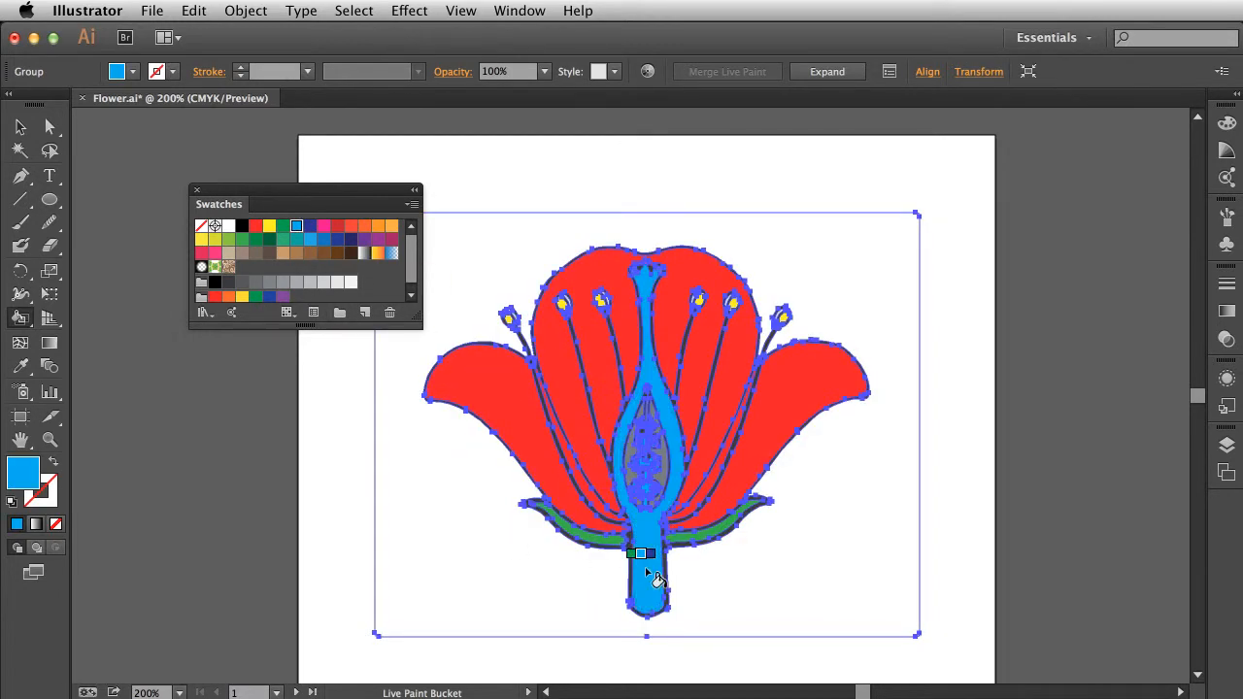
- Fill both gray halves inside the ovary with the pink swatch, and deselect the flower with the Selection tool
click(324, 225)
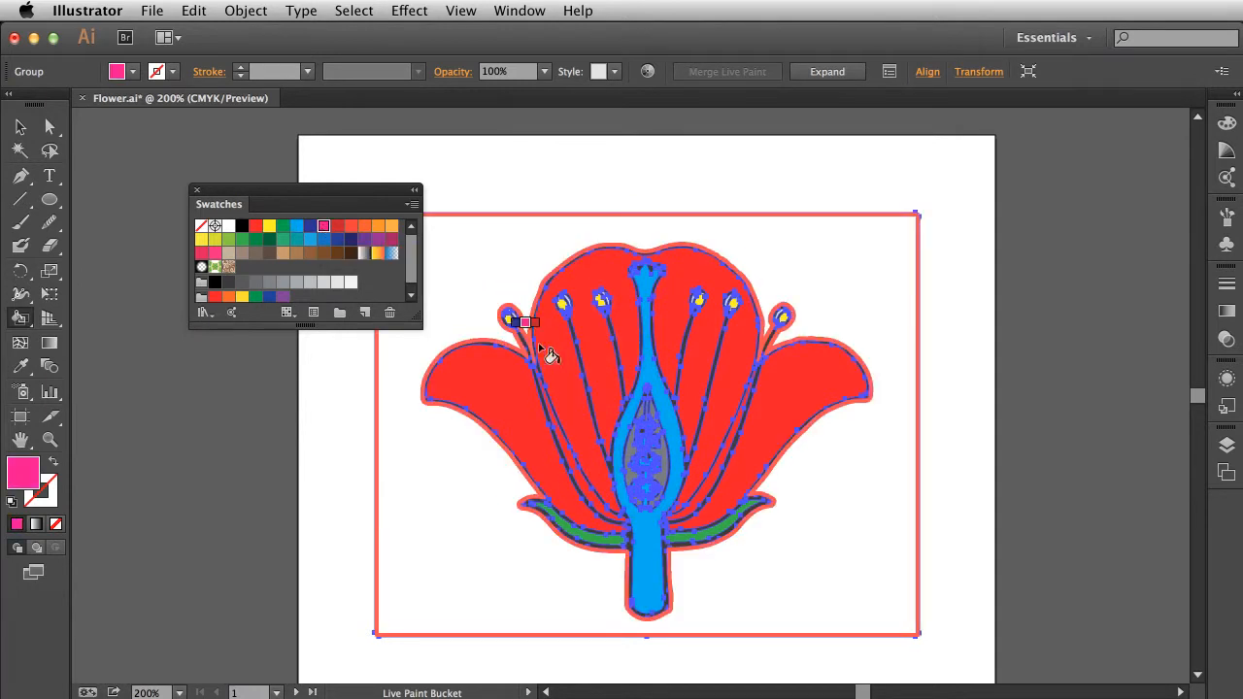
click(665, 420)
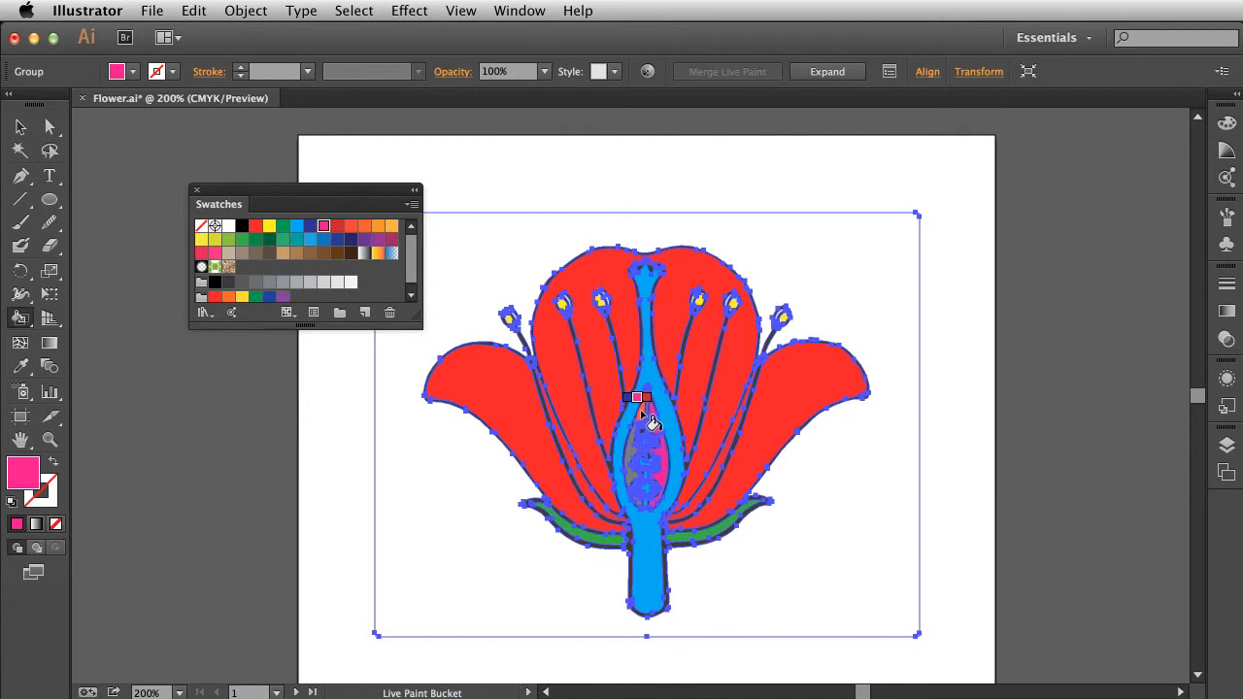
click(643, 429)
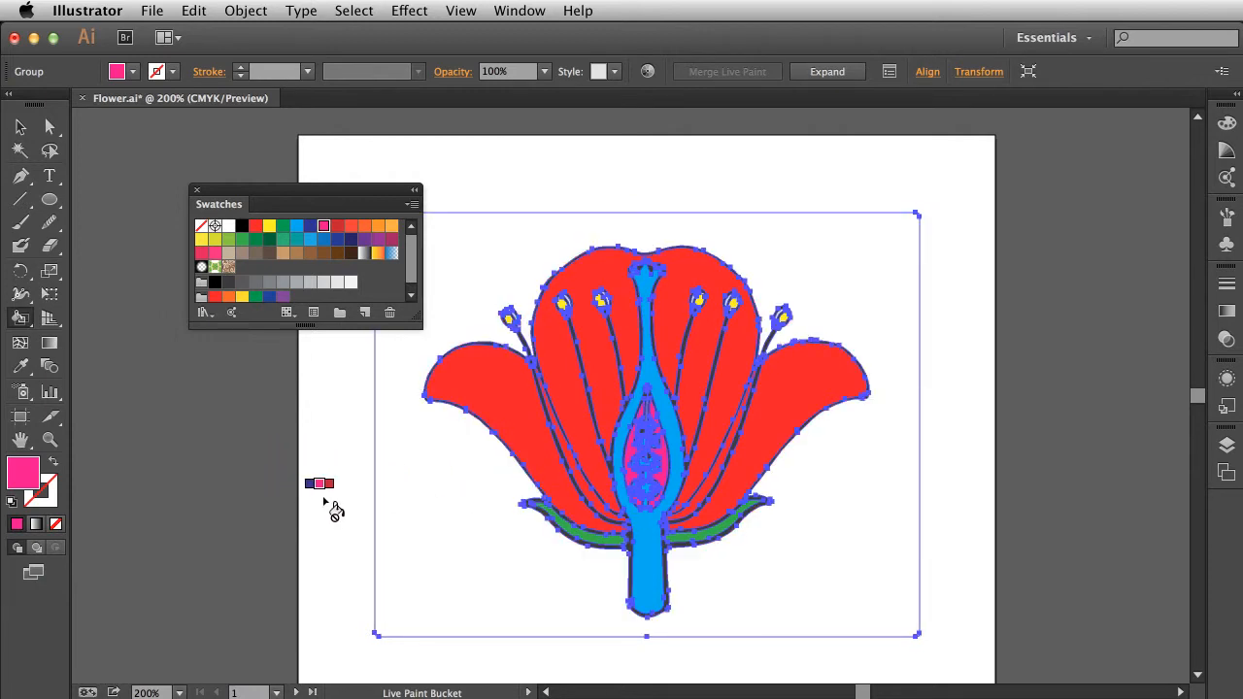
key(v)
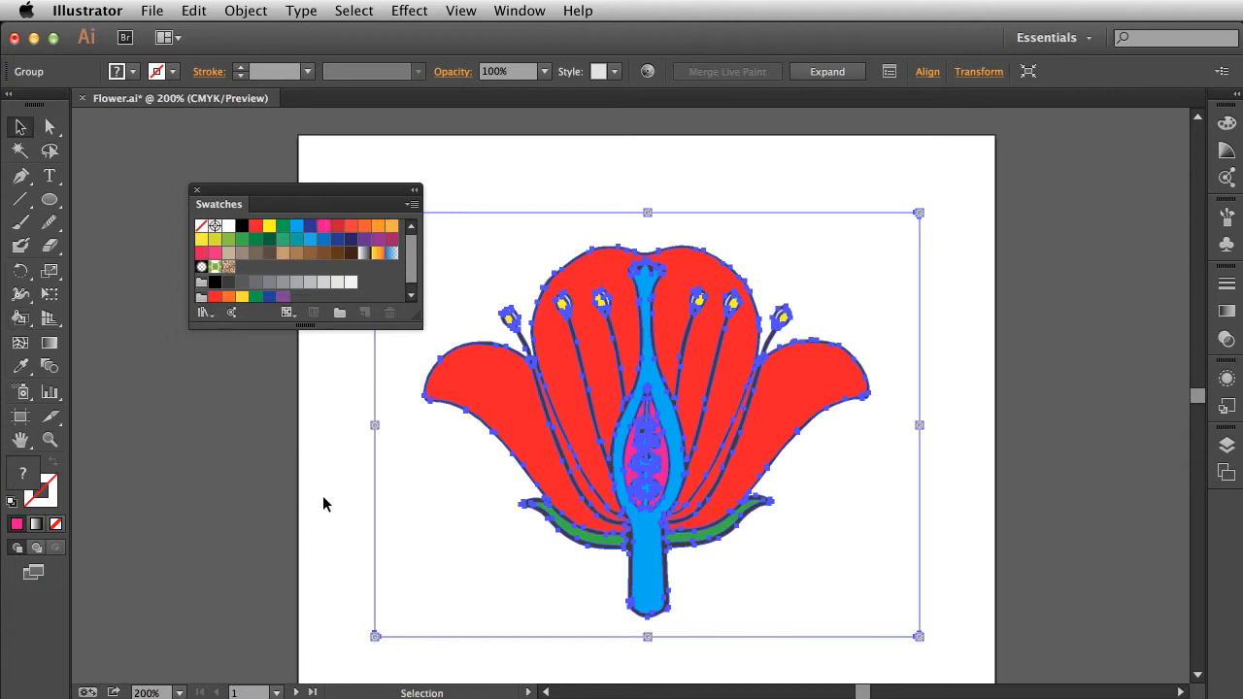
click(324, 501)
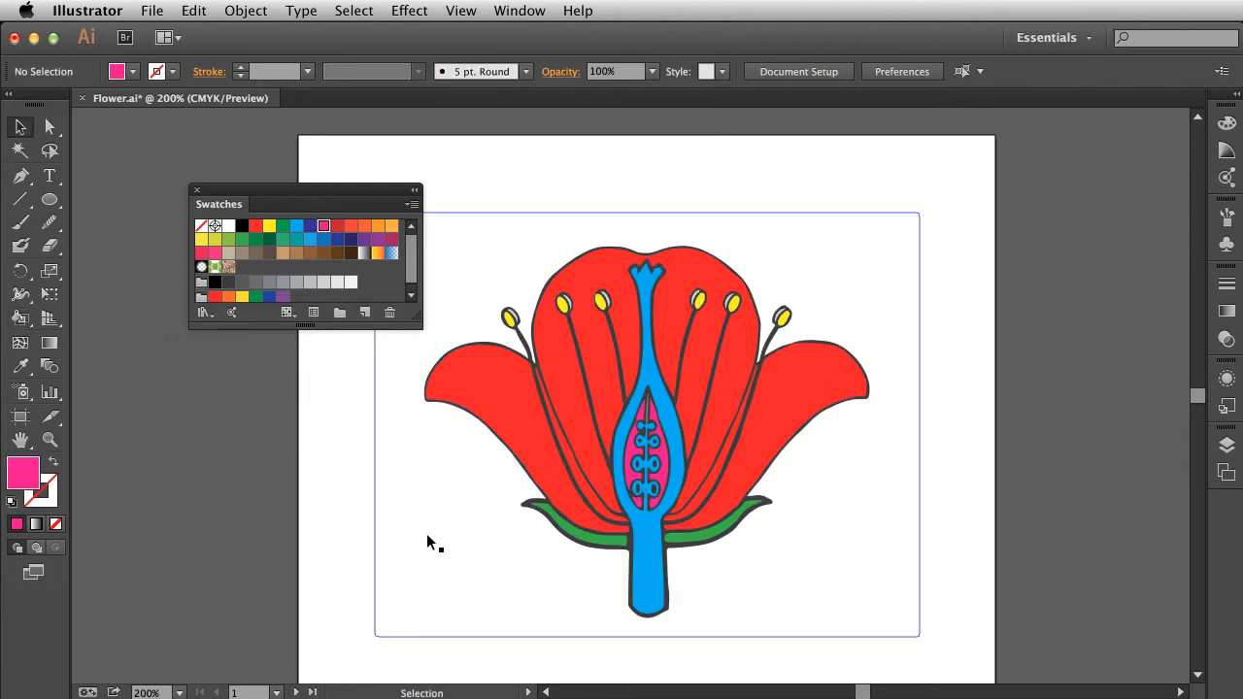